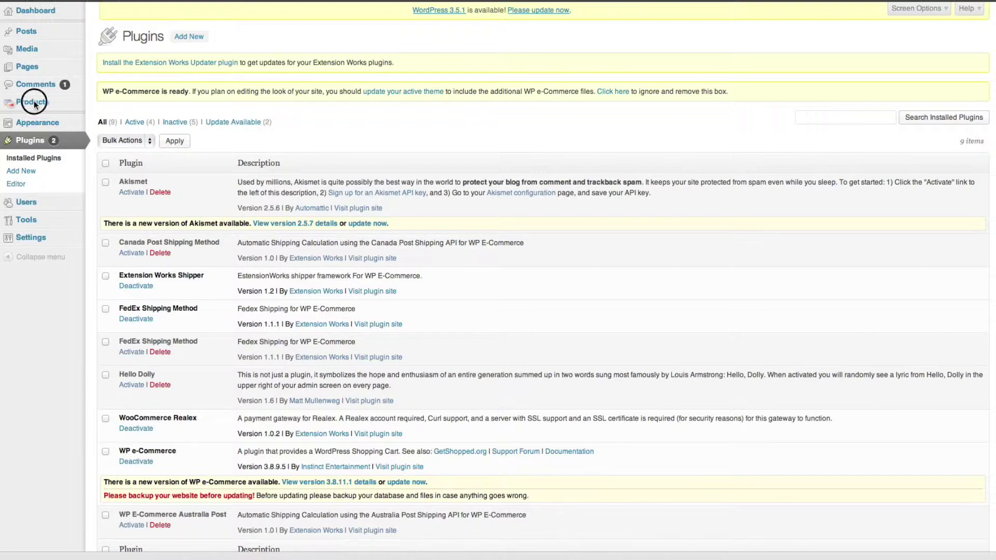
Open the Cap product from the Products list and scroll through its Black, Blue and Pink variations.
{"action": "mouse_move", "coordinate": [34, 103]}
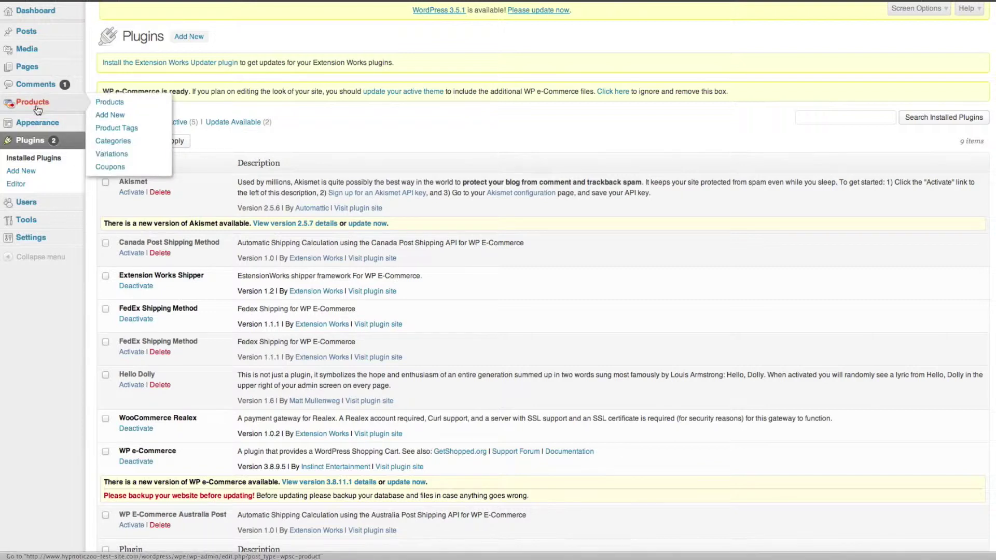
{"action": "left_click", "coordinate": [119, 106]}
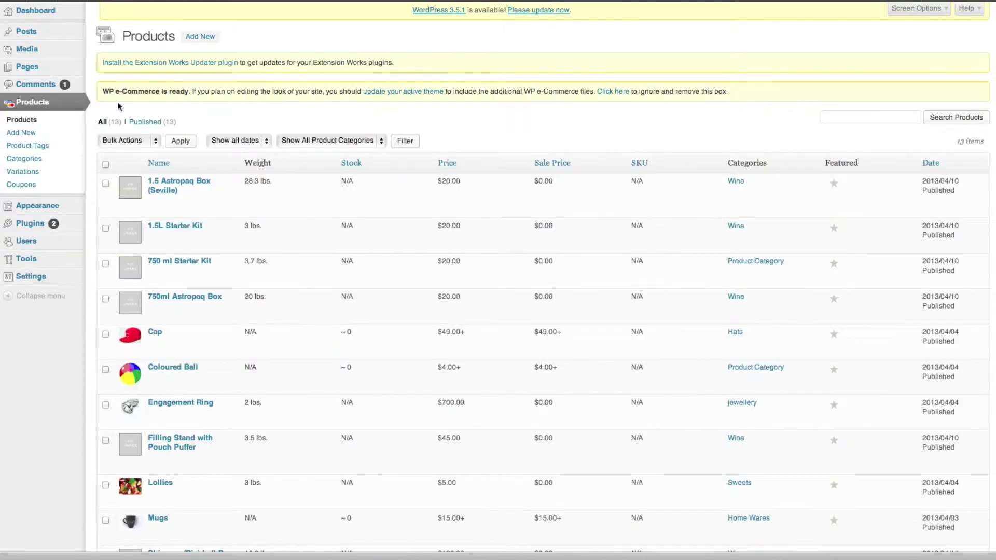
{"action": "left_click", "coordinate": [154, 332]}
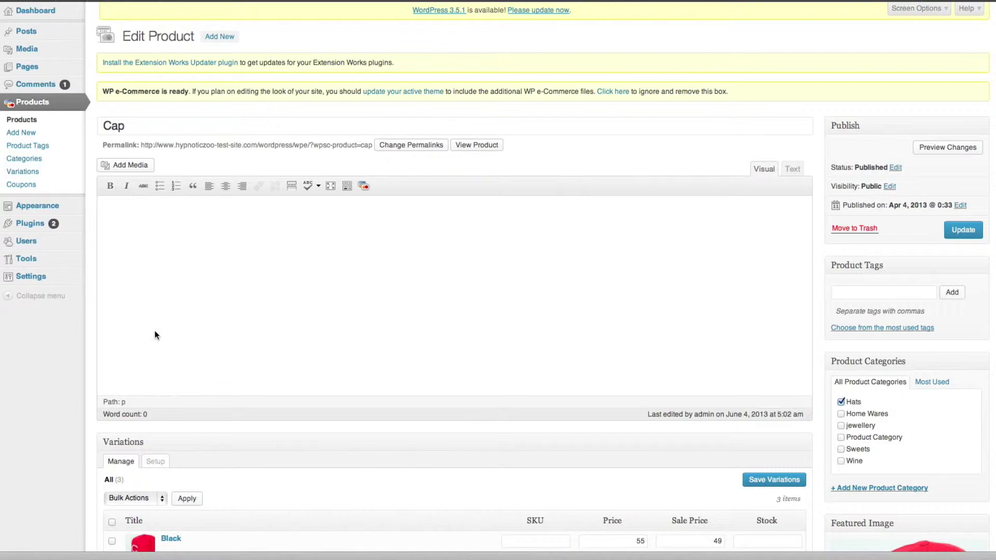
{"action": "scroll", "coordinate": [351, 342], "scroll_direction": "down", "scroll_amount": 5}
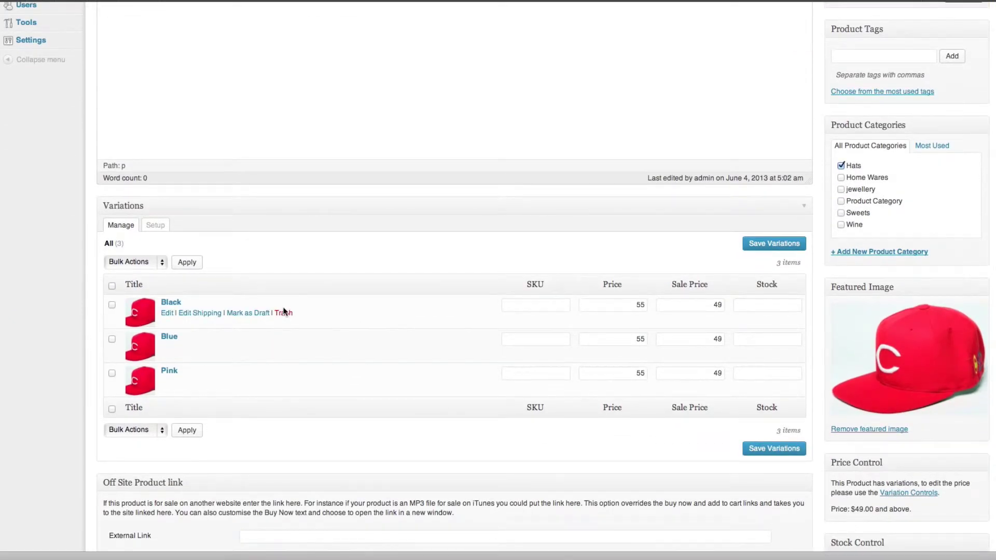
{"action": "scroll", "coordinate": [374, 333], "scroll_direction": "down", "scroll_amount": 10}
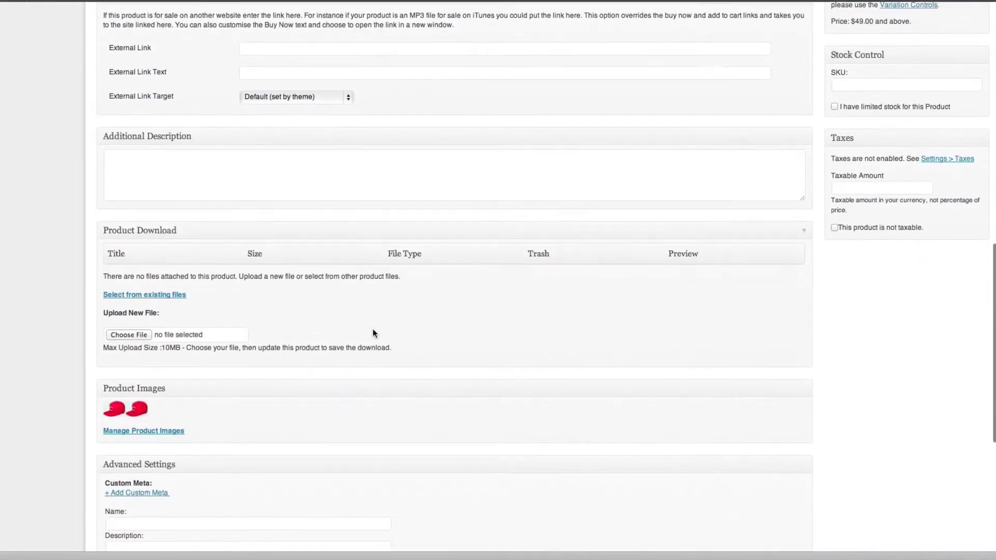
{"action": "scroll", "coordinate": [373, 332], "scroll_direction": "up", "scroll_amount": 5}
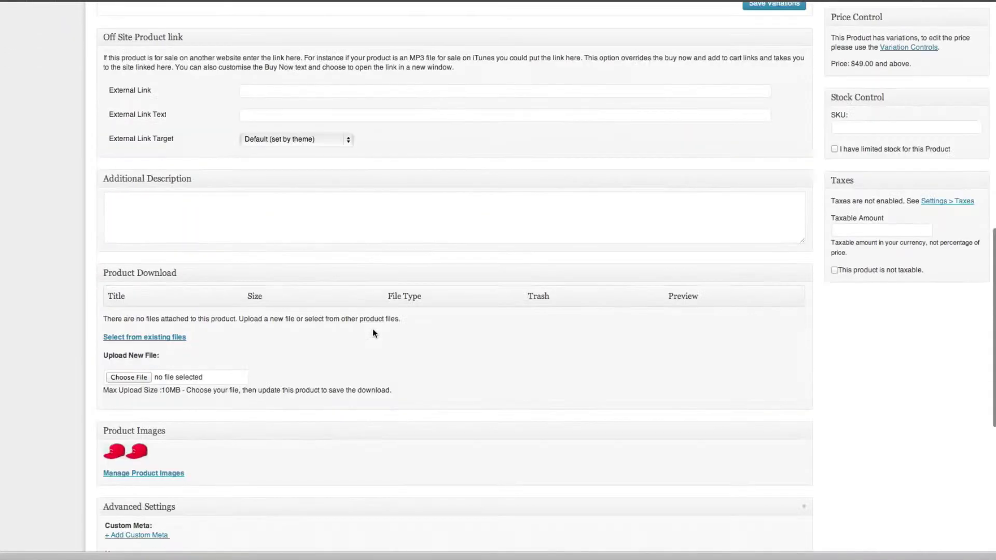
{"action": "scroll", "coordinate": [372, 332], "scroll_direction": "up", "scroll_amount": 8}
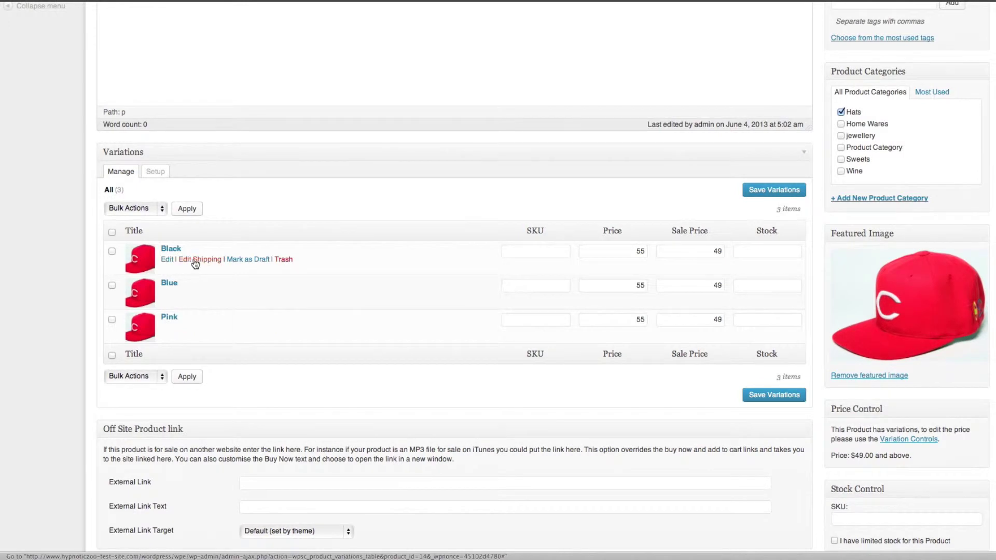
Review the Black, Blue and Pink Cap shipping (4 lb, 4×2×4 in) and update the product.
{"action": "left_click", "coordinate": [196, 264]}
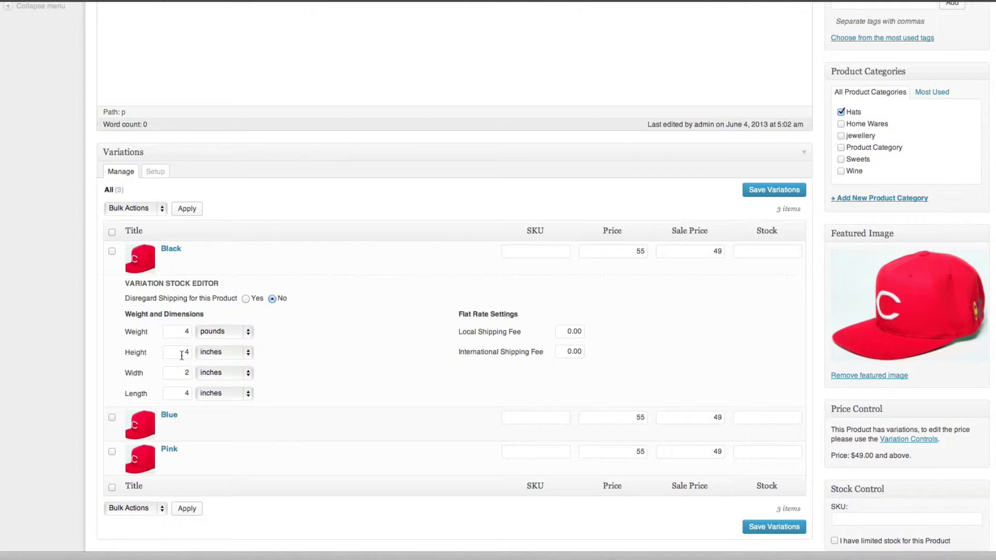
{"action": "scroll", "coordinate": [197, 387], "scroll_direction": "down", "scroll_amount": 1}
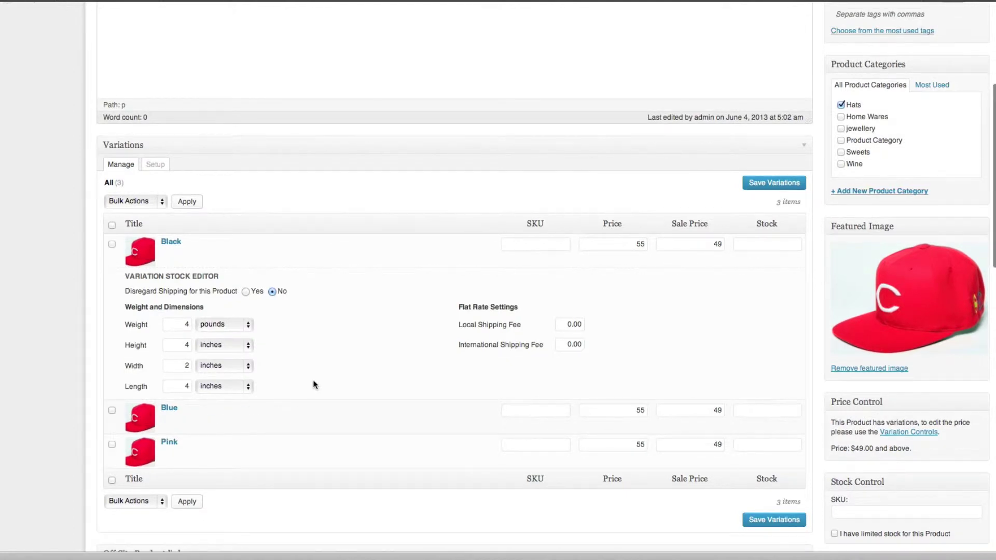
{"action": "scroll", "coordinate": [313, 385], "scroll_direction": "down", "scroll_amount": 5}
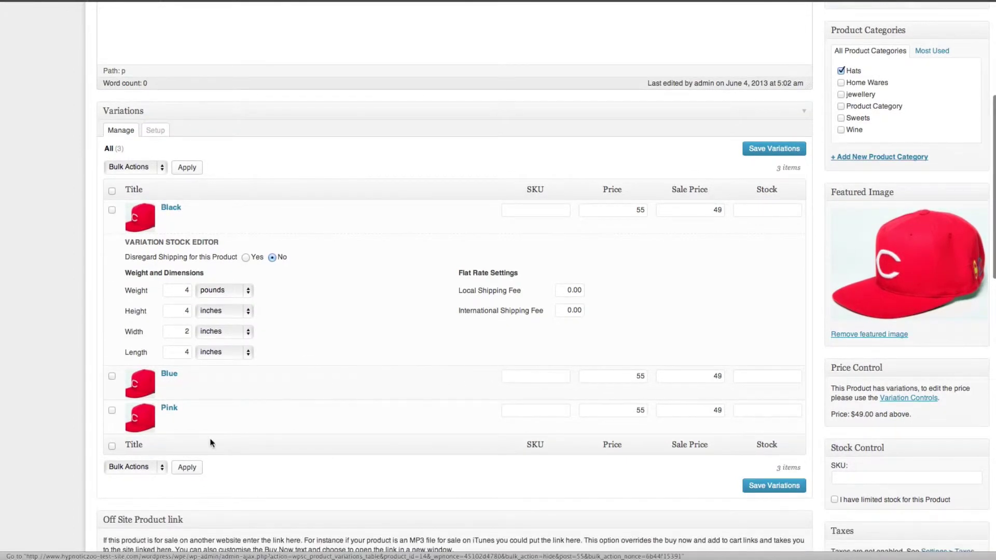
{"action": "left_click", "coordinate": [200, 385]}
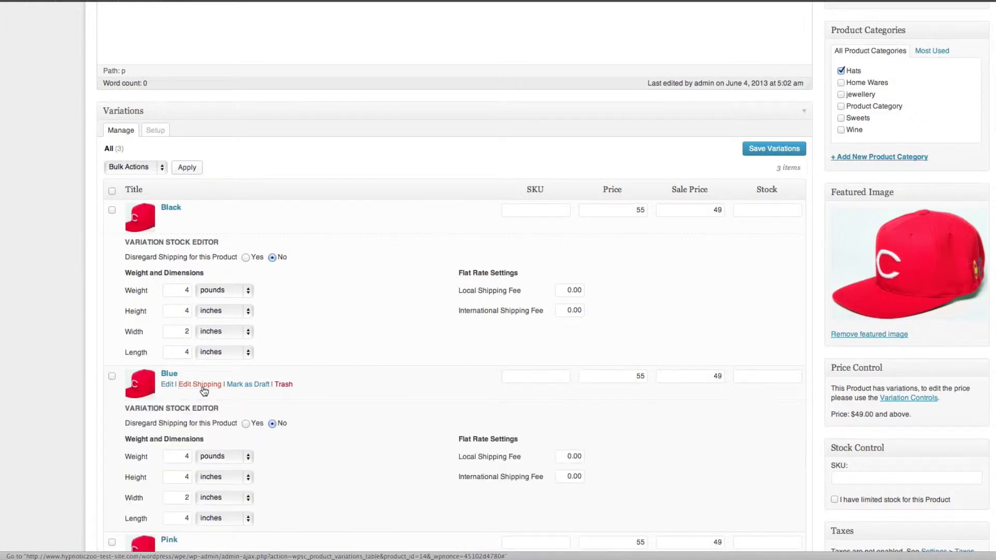
{"action": "scroll", "coordinate": [316, 397], "scroll_direction": "down", "scroll_amount": 15}
{"action": "left_click", "coordinate": [210, 365]}
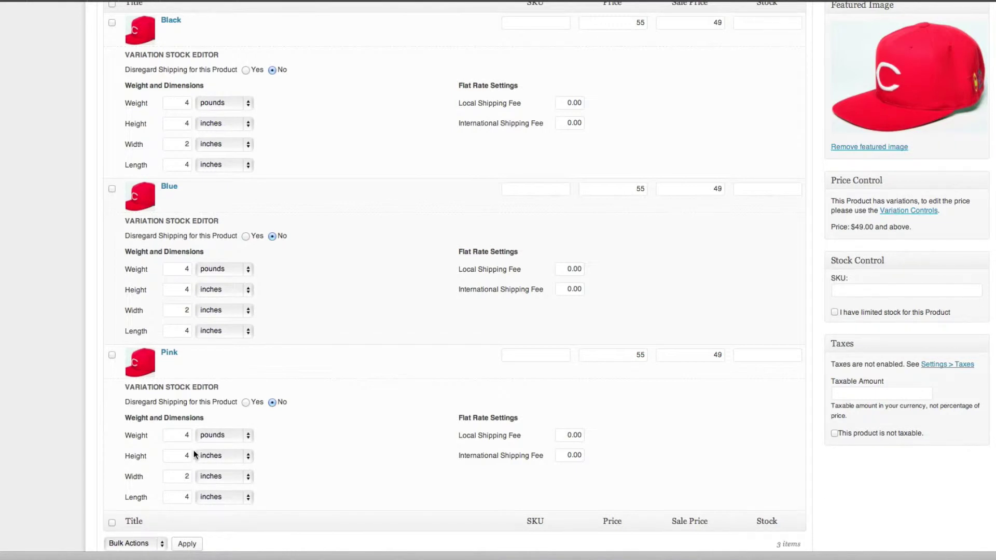
{"action": "scroll", "coordinate": [324, 416], "scroll_direction": "down", "scroll_amount": 10}
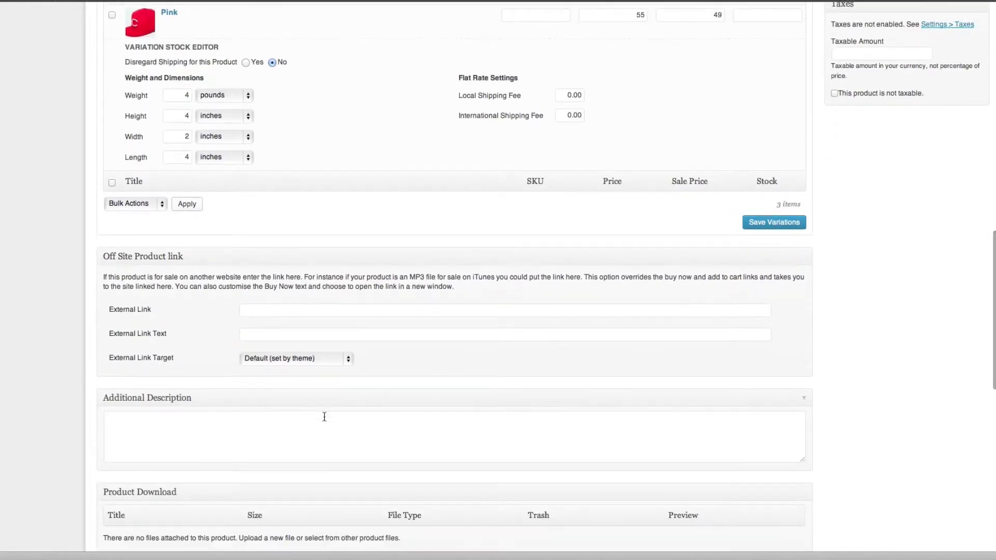
{"action": "scroll", "coordinate": [323, 416], "scroll_direction": "up", "scroll_amount": 15}
{"action": "left_click", "coordinate": [970, 233]}
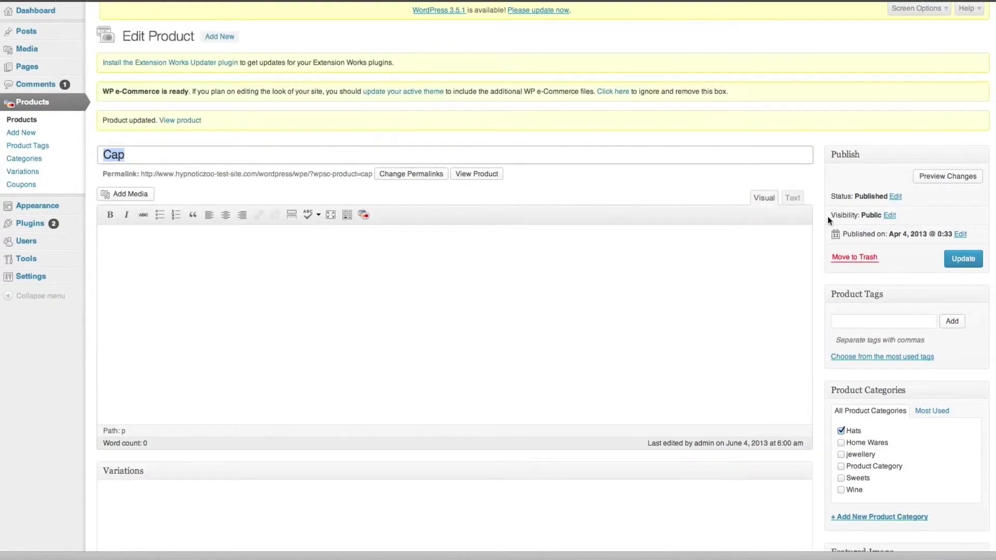
Save the General tab of Store settings, then move to the Shipping tab.
{"action": "mouse_move", "coordinate": [31, 275]}
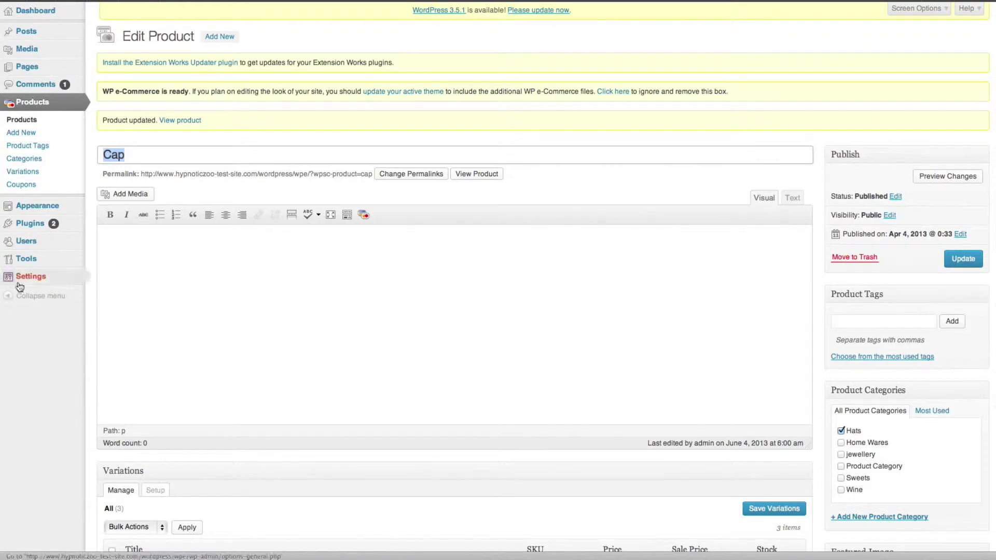
{"action": "left_click", "coordinate": [106, 357]}
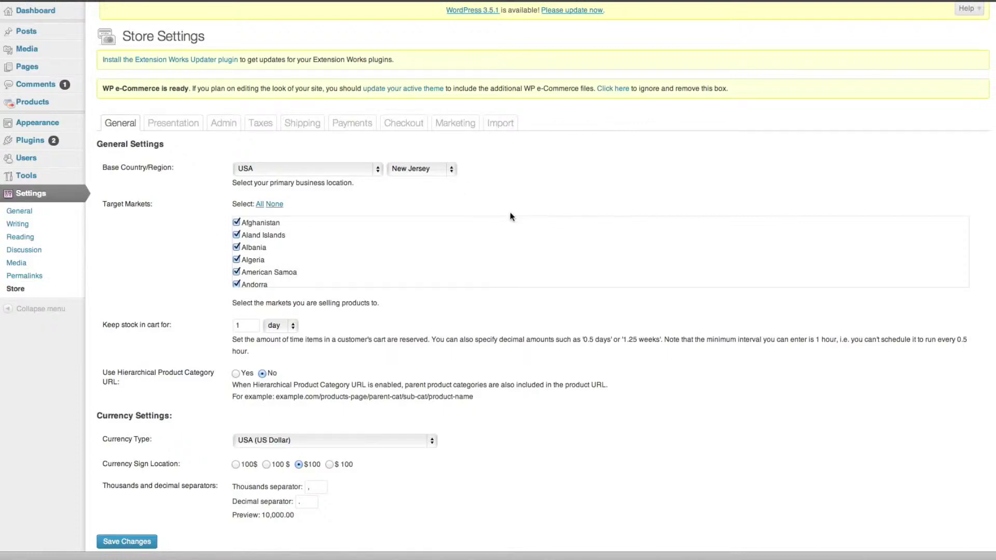
{"action": "scroll", "coordinate": [510, 217], "scroll_direction": "down", "scroll_amount": 8}
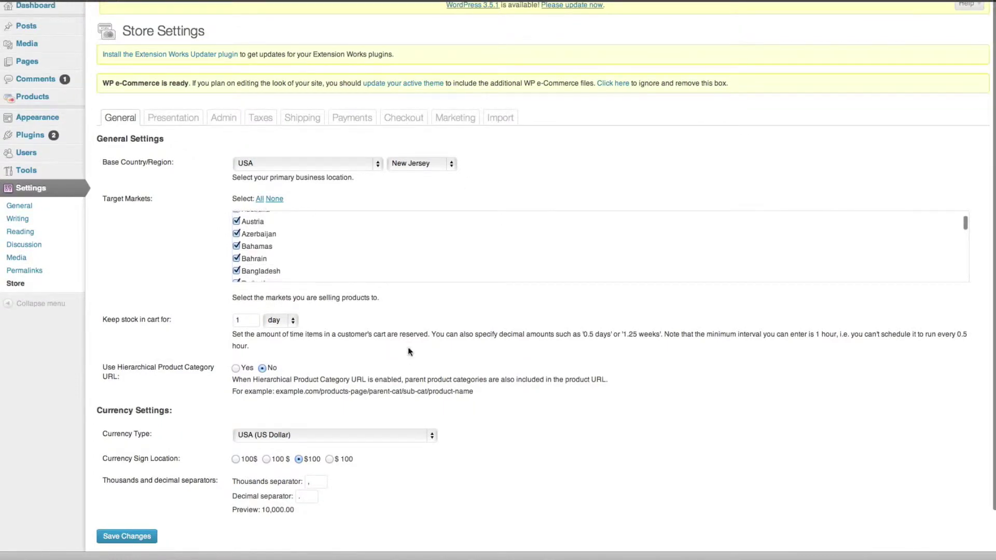
{"action": "scroll", "coordinate": [587, 409], "scroll_direction": "down", "scroll_amount": 3}
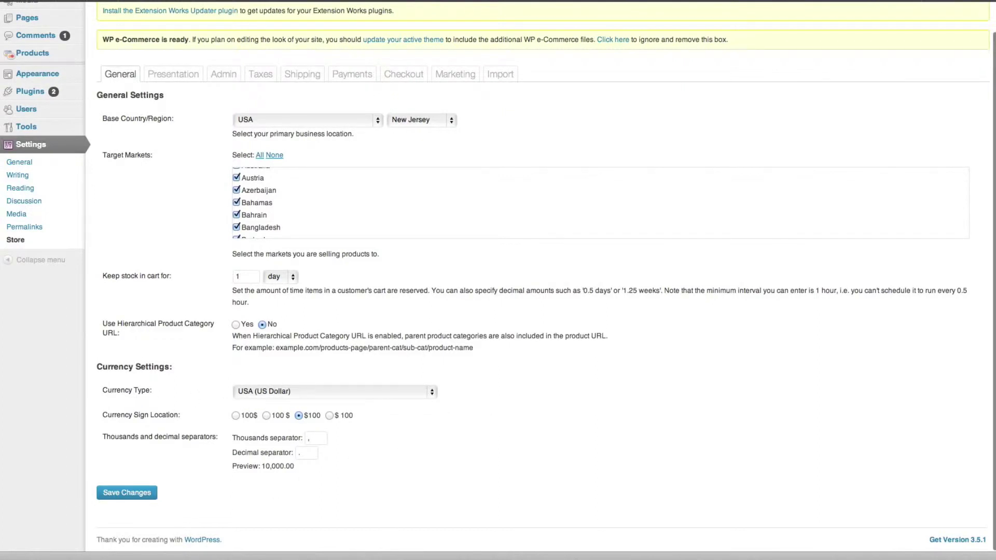
{"action": "left_click", "coordinate": [122, 496]}
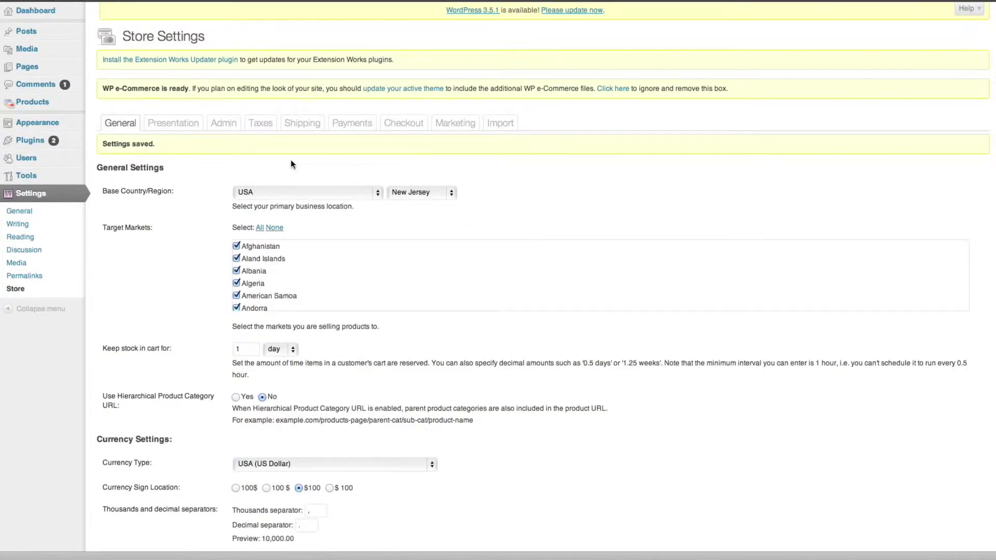
{"action": "left_click", "coordinate": [302, 125]}
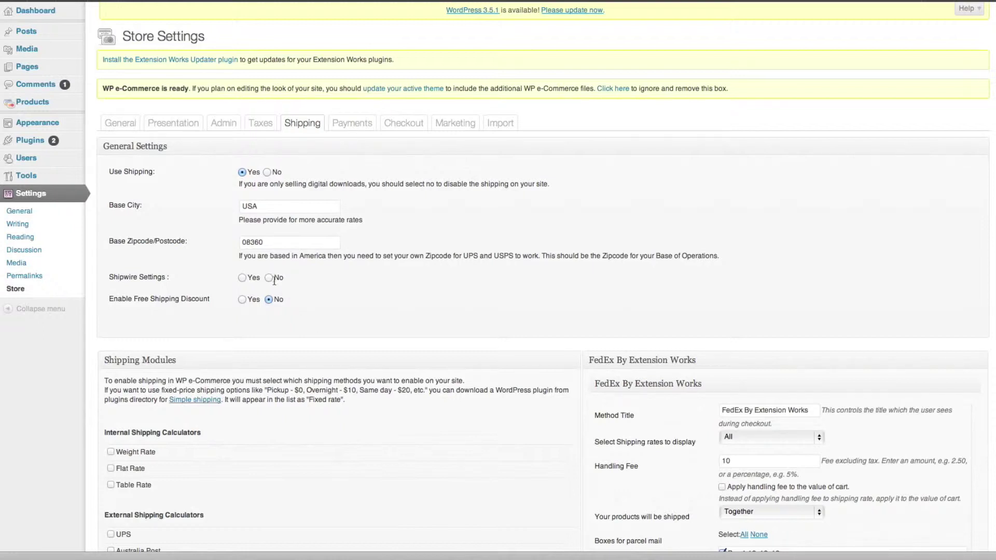
Set Shipwire to No, retitle the FedEx By Extension Works method 'FedEx', and keep rates displayed at All.
{"action": "left_click", "coordinate": [269, 278]}
{"action": "scroll", "coordinate": [372, 299], "scroll_direction": "down", "scroll_amount": 5}
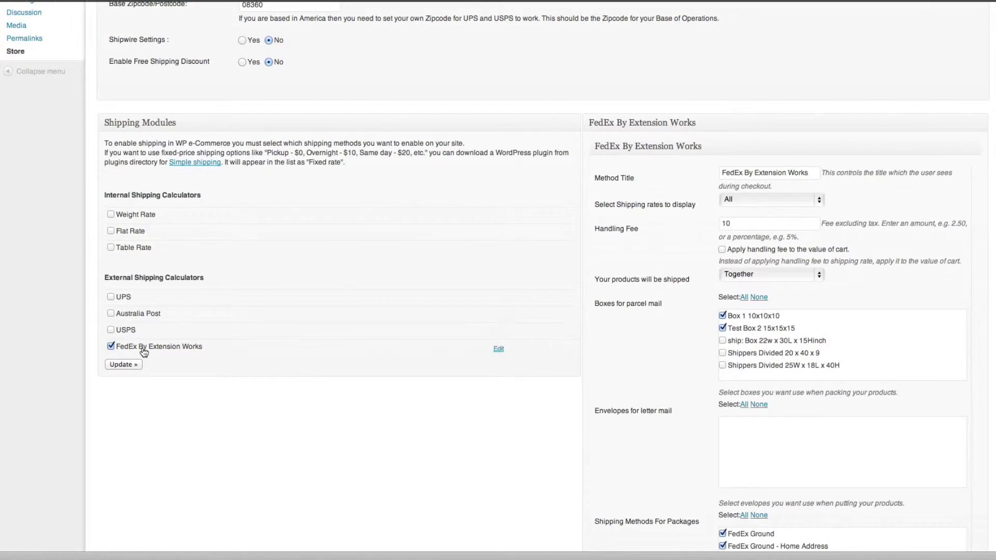
{"action": "left_click", "coordinate": [498, 349]}
{"action": "left_click", "coordinate": [811, 172]}
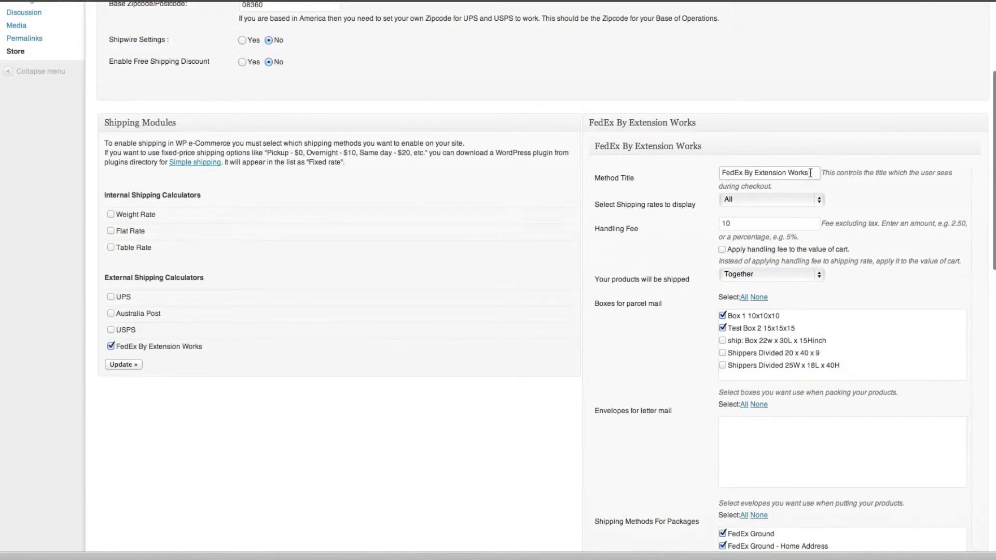
{"action": "key", "text": "BackSpace"}
{"action": "key", "text": "BackSpace"}
{"action": "key", "text": "BackSpace"}
{"action": "key", "text": "BackSpace"}
{"action": "key", "text": "BackSpace"}
{"action": "key", "text": "BackSpace"}
{"action": "key", "text": "BackSpace"}
{"action": "key", "text": "BackSpace"}
{"action": "key", "text": "BackSpace"}
{"action": "key", "text": "BackSpace"}
{"action": "key", "text": "BackSpace"}
{"action": "key", "text": "BackSpace"}
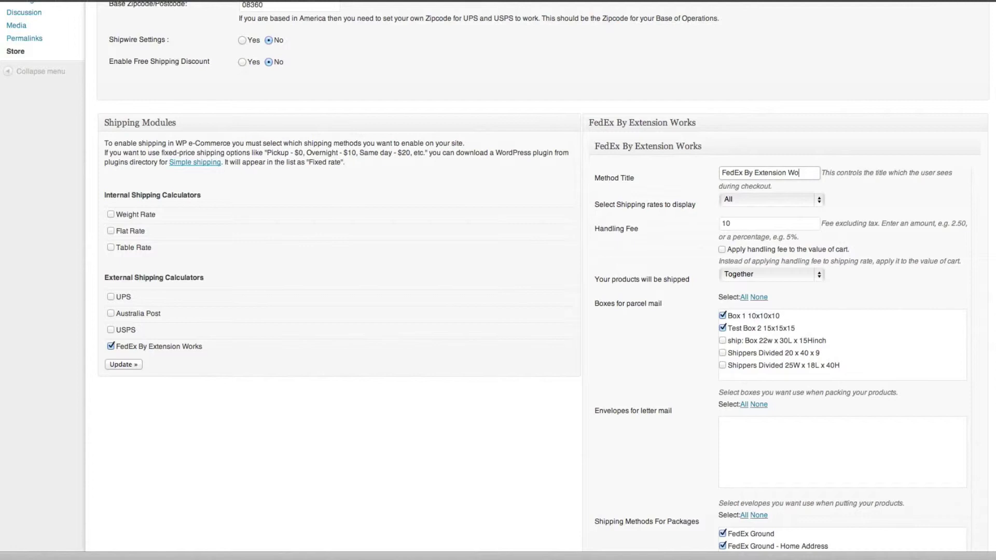
{"action": "key", "text": "BackSpace"}
{"action": "key", "text": "BackSpace"}
{"action": "key", "text": "BackSpace"}
{"action": "key", "text": "BackSpace"}
{"action": "key", "text": "BackSpace"}
{"action": "key", "text": "BackSpace"}
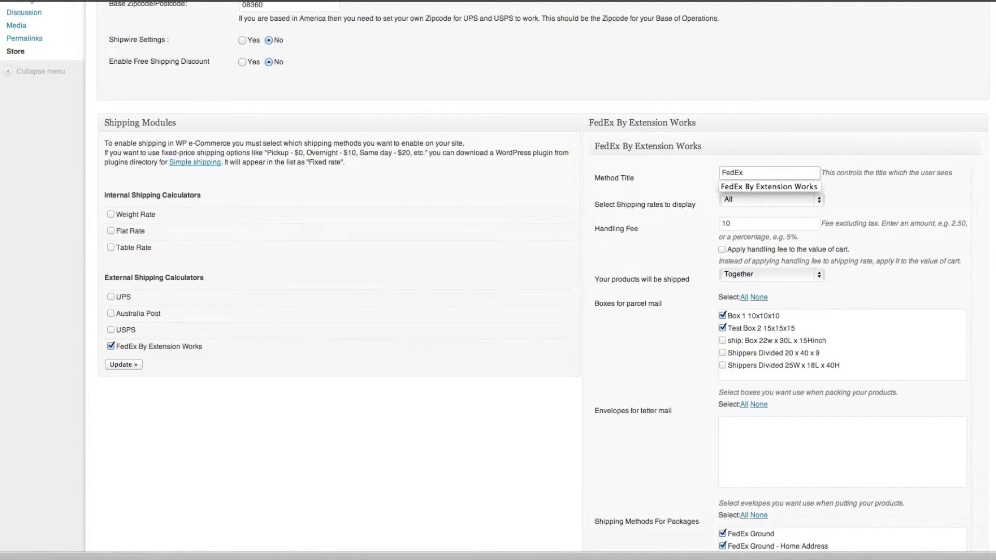
{"action": "left_click", "coordinate": [689, 236]}
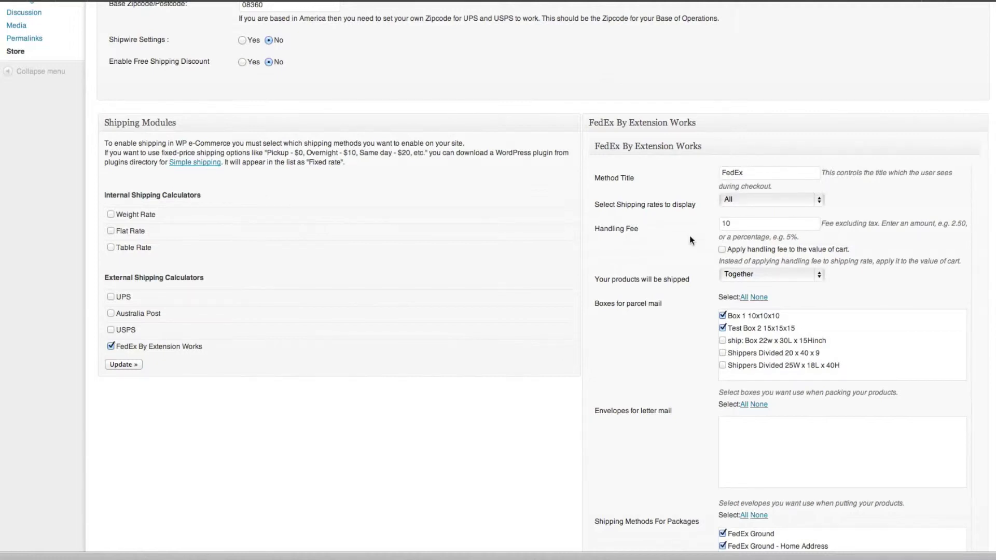
{"action": "left_click", "coordinate": [806, 203]}
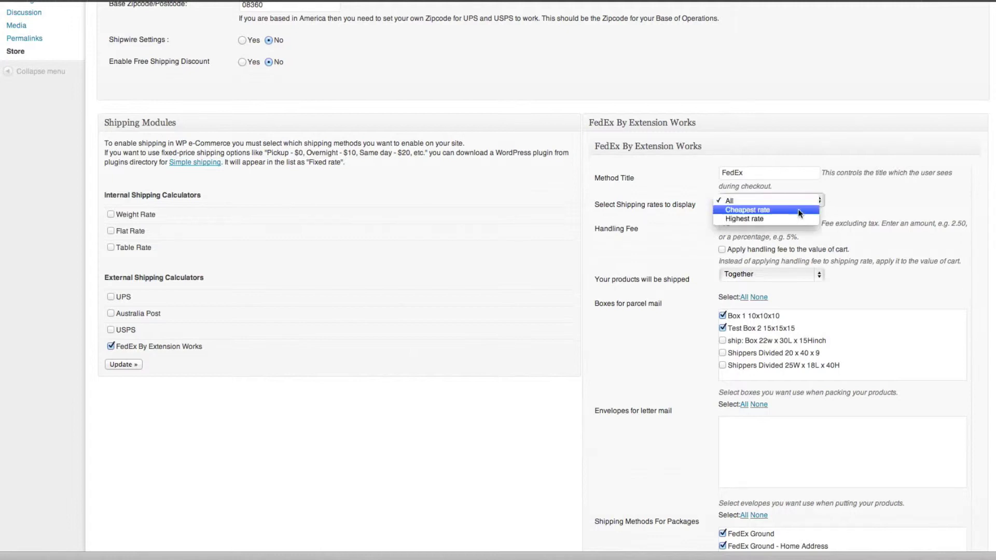
{"action": "left_click", "coordinate": [741, 201]}
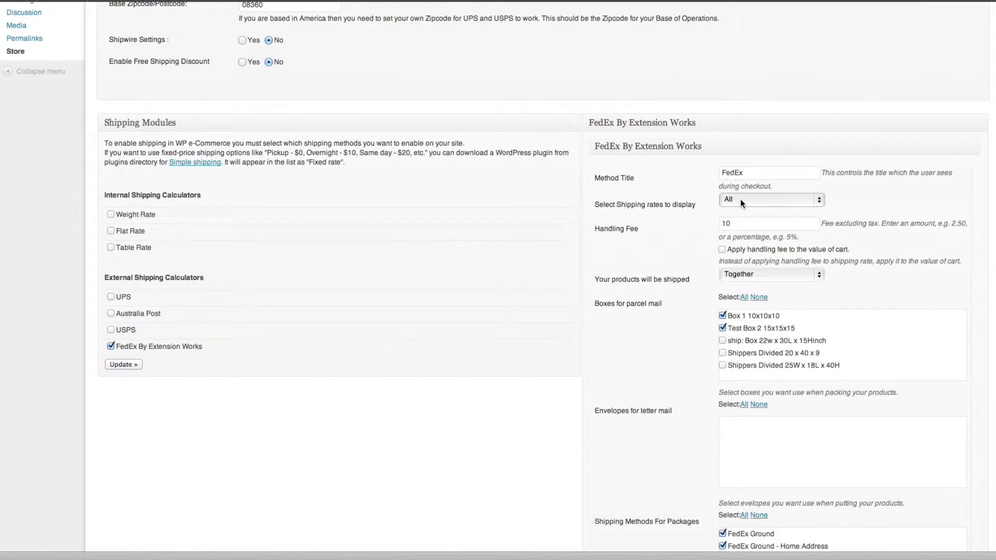
Change the FedEx handling fee from 10 to 4.00.
{"action": "double_click", "coordinate": [733, 223]}
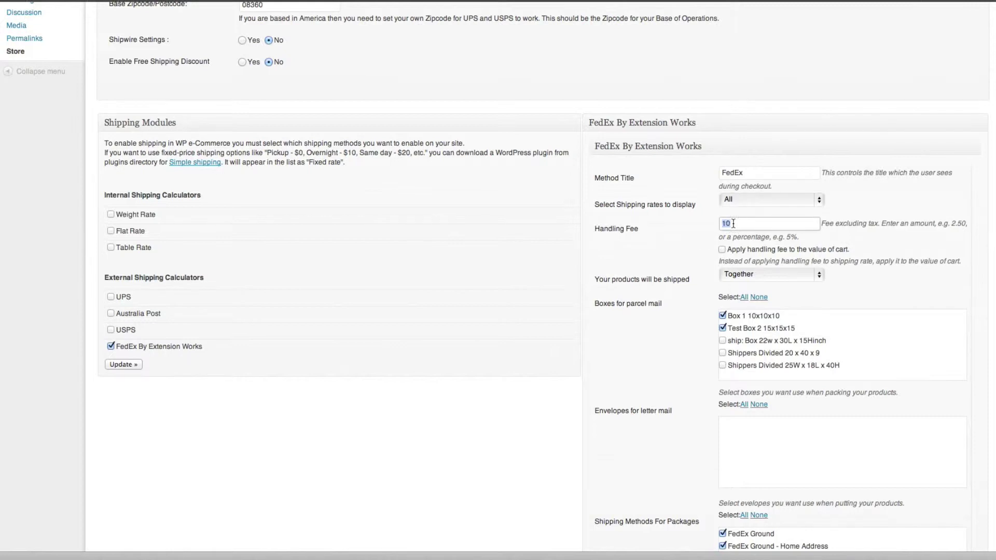
{"action": "type", "text": "4.00"}
{"action": "scroll", "coordinate": [671, 347], "scroll_direction": "down", "scroll_amount": 2}
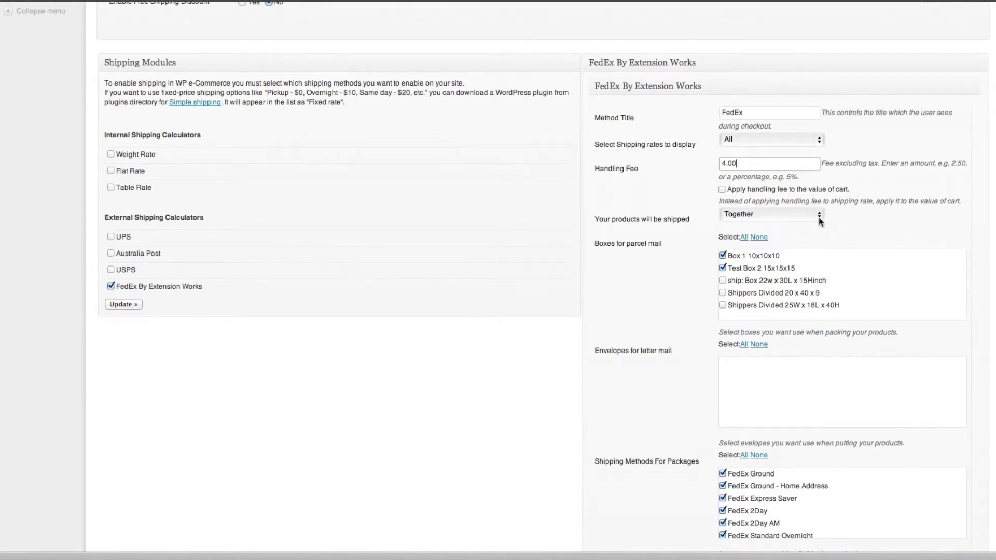
Keep products shipped Together and uncheck Test Box 2 15x15x15 for parcel mail.
{"action": "left_click", "coordinate": [819, 215]}
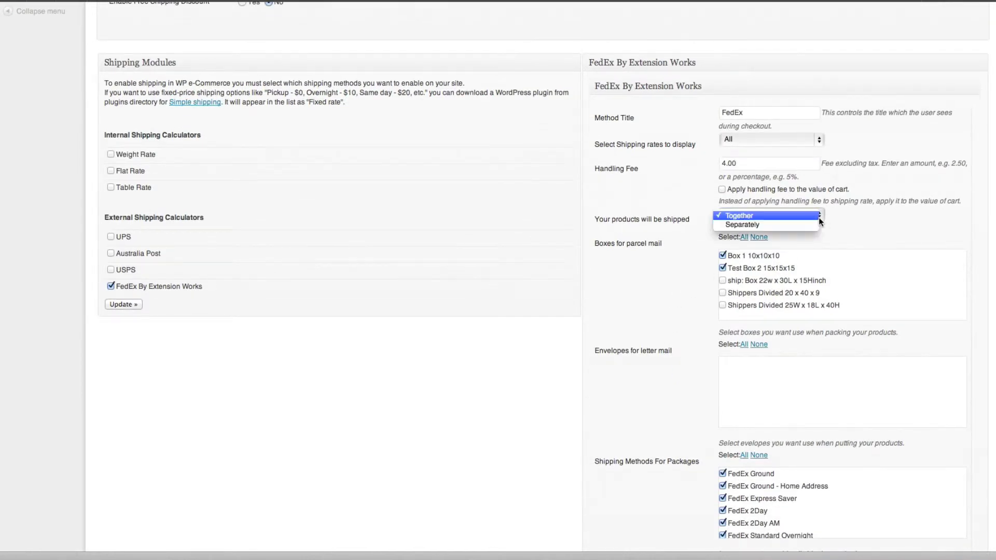
{"action": "left_click", "coordinate": [774, 216]}
{"action": "scroll", "coordinate": [652, 327], "scroll_direction": "down", "scroll_amount": 1}
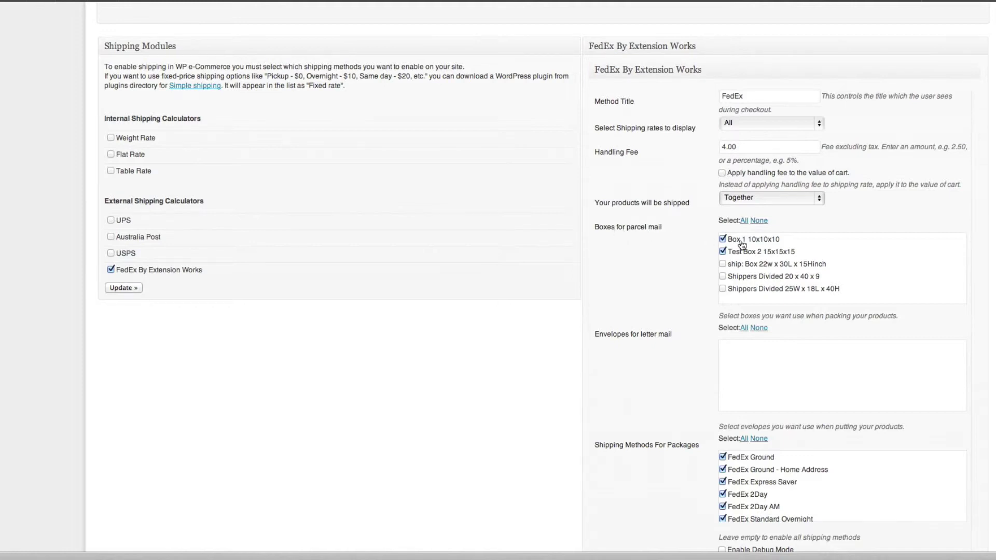
{"action": "left_click", "coordinate": [723, 251]}
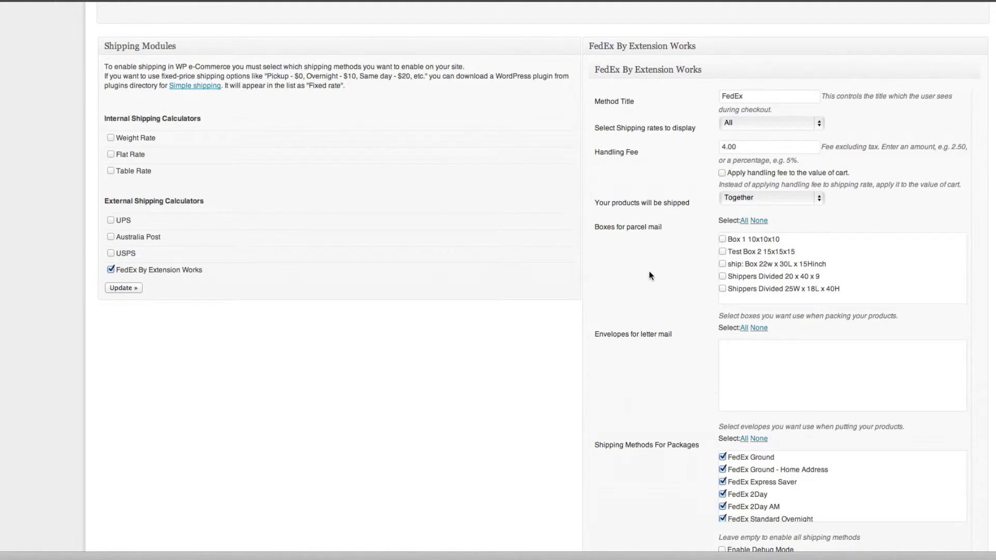
{"action": "scroll", "coordinate": [665, 287], "scroll_direction": "down", "scroll_amount": 5}
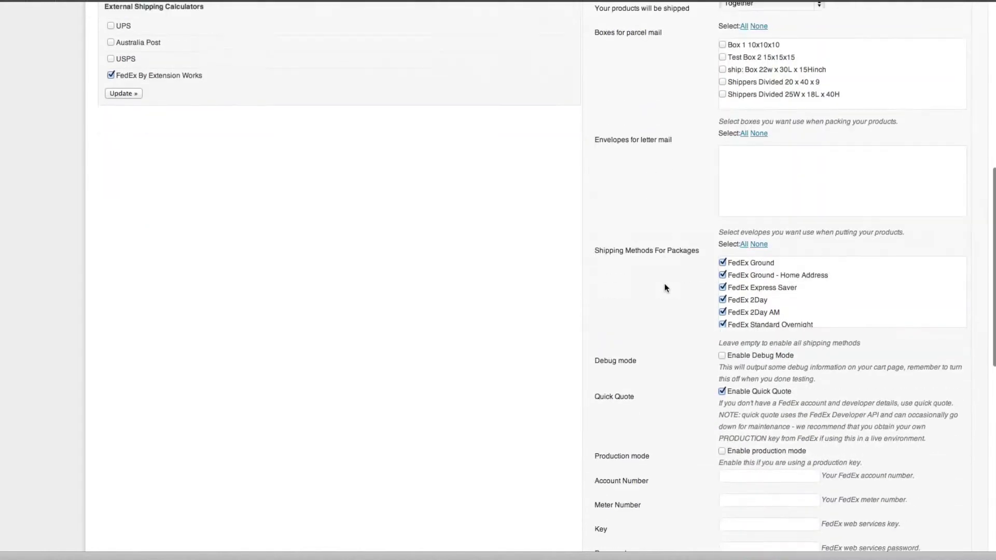
Label a new container 'Box 3 15x15x15' with width, length and height of 15.
{"action": "scroll", "coordinate": [665, 287], "scroll_direction": "down", "scroll_amount": 10}
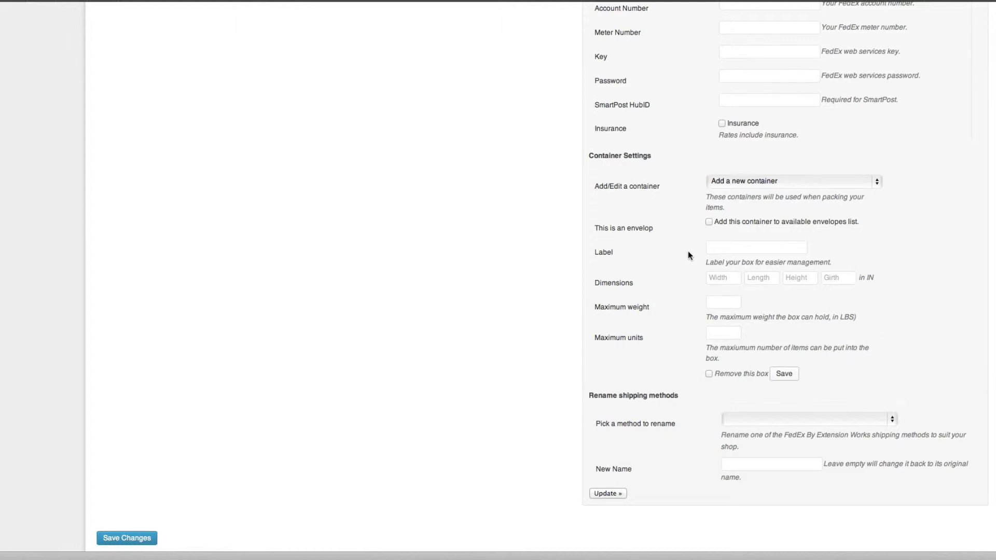
{"action": "left_click", "coordinate": [724, 248]}
{"action": "type", "text": "Box "}
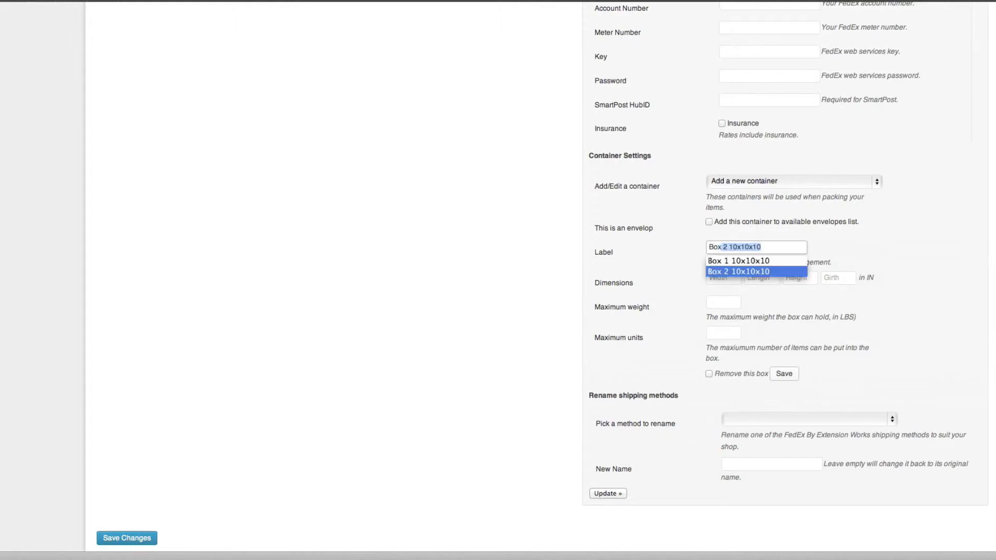
{"action": "type", "text": "3"}
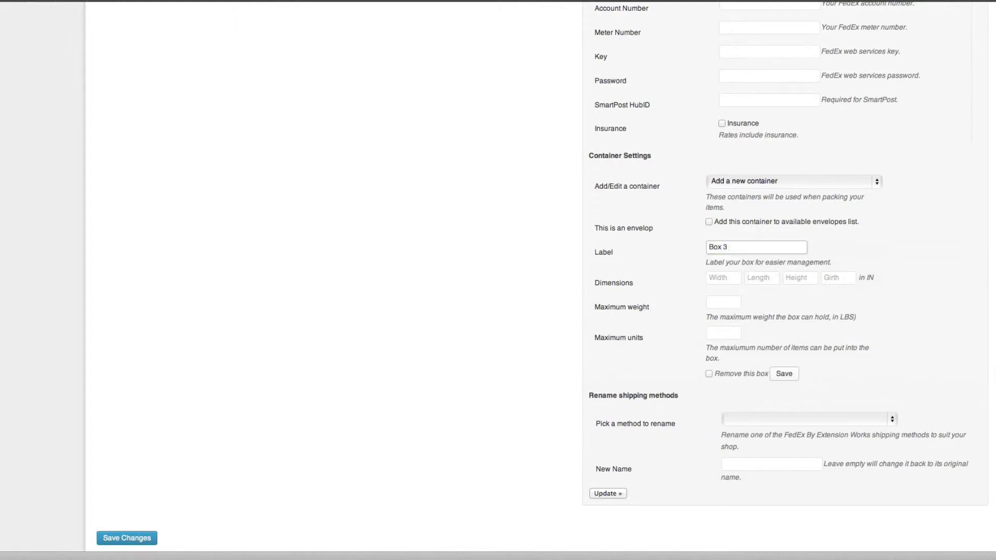
{"action": "type", "text": " 15x15x15"}
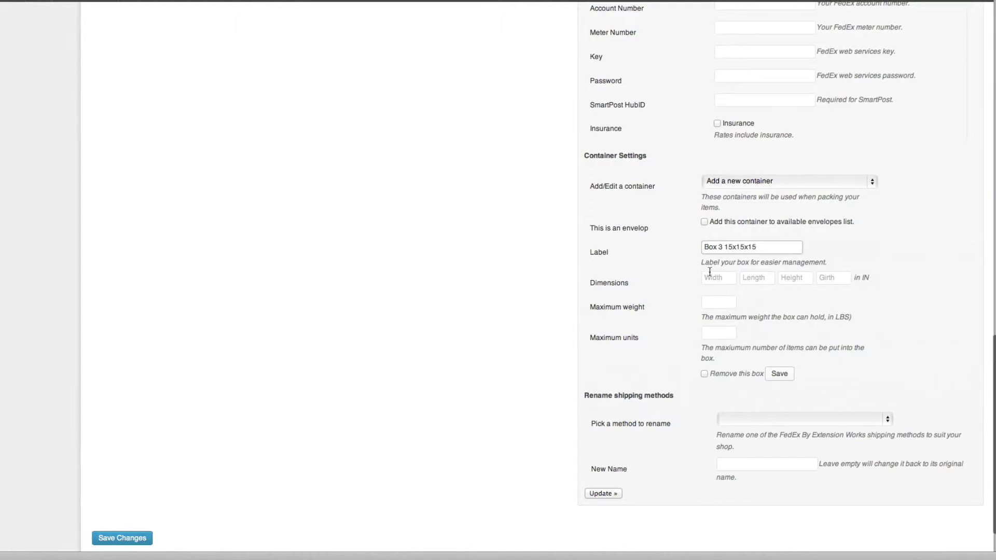
{"action": "left_click", "coordinate": [709, 277]}
{"action": "type", "text": "15"}
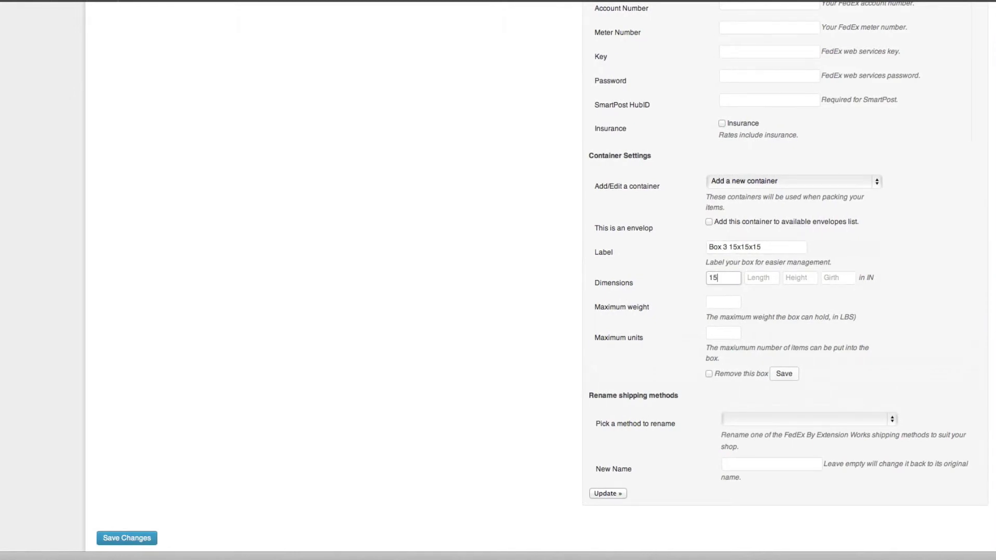
{"action": "left_click", "coordinate": [758, 279]}
{"action": "type", "text": "15"}
{"action": "left_click", "coordinate": [799, 279]}
{"action": "type", "text": "15"}
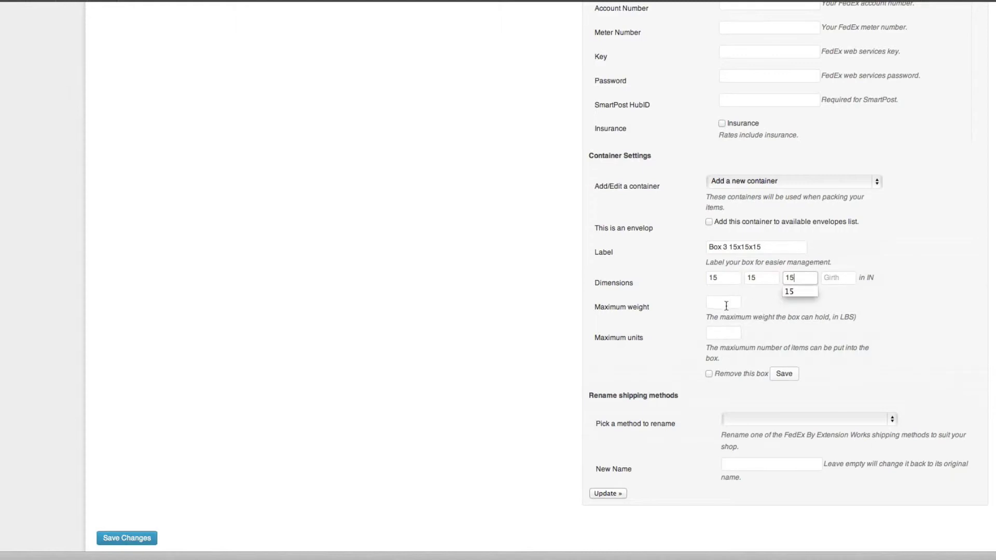
Give Box 3 a maximum weight of 150 and save the container.
{"action": "left_click", "coordinate": [725, 305]}
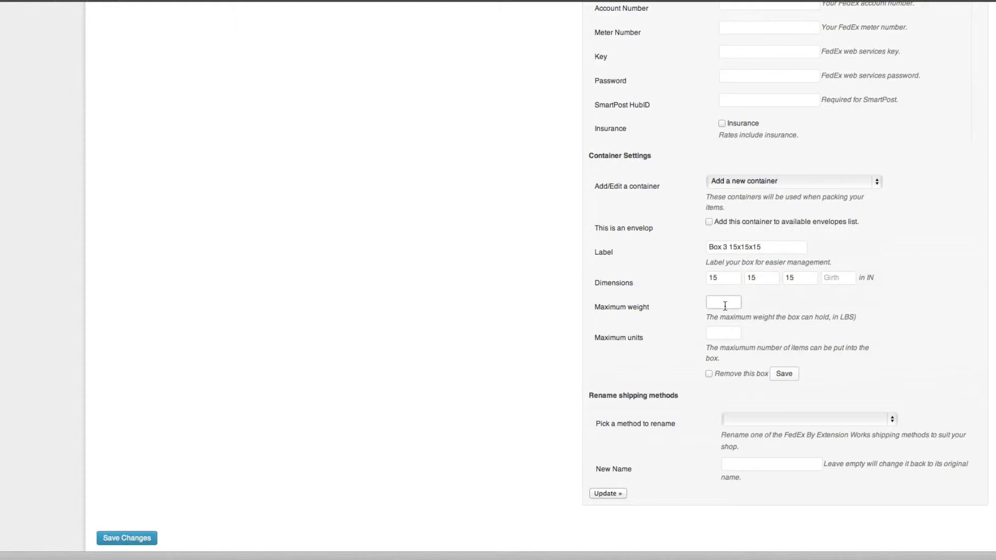
{"action": "type", "text": "150"}
{"action": "left_click", "coordinate": [785, 377]}
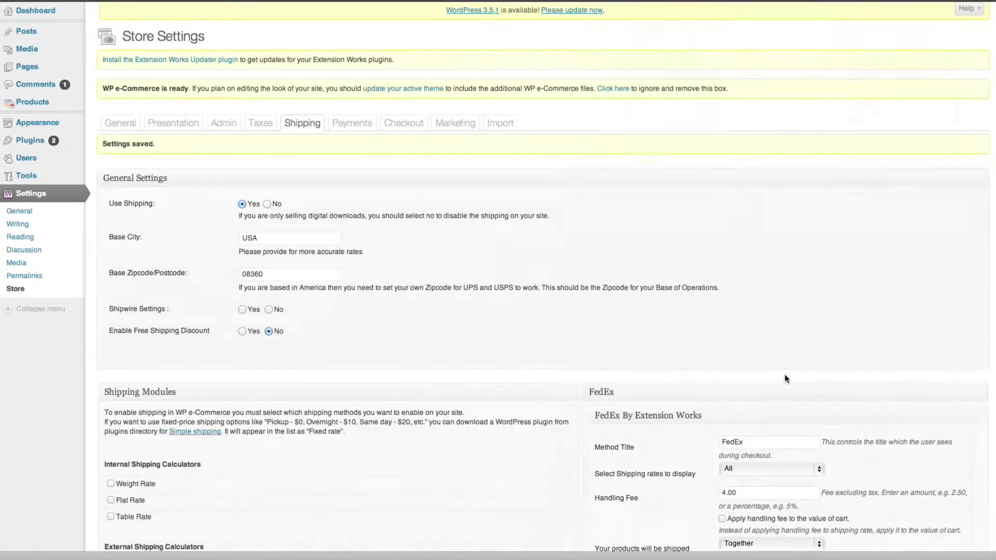
{"action": "scroll", "coordinate": [734, 386], "scroll_direction": "down", "scroll_amount": 6}
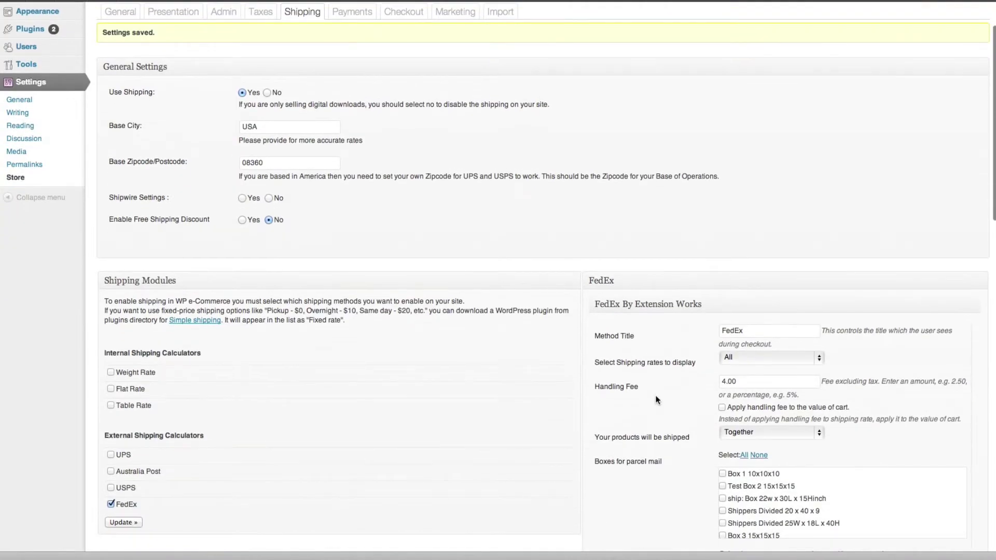
{"action": "scroll", "coordinate": [656, 398], "scroll_direction": "down", "scroll_amount": 1}
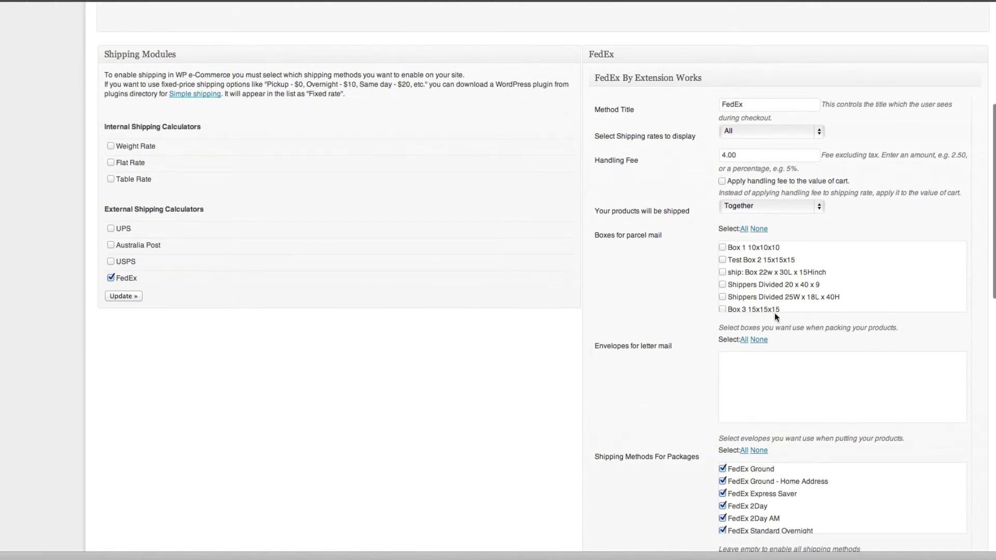
Check Box 3 15x15x15 as the parcel box FedEx packs products in.
{"action": "left_click", "coordinate": [722, 310]}
{"action": "scroll", "coordinate": [875, 270], "scroll_direction": "down", "scroll_amount": 1}
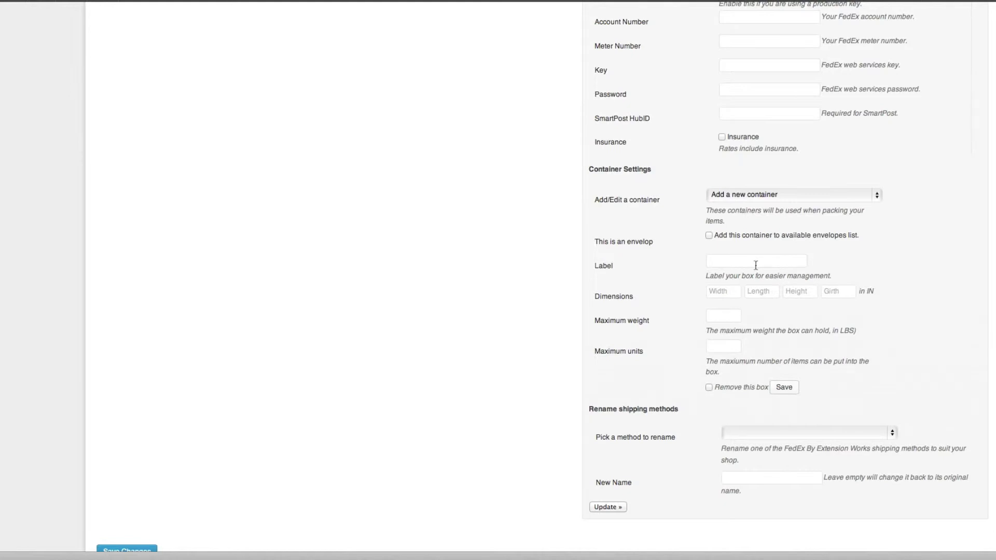
{"action": "scroll", "coordinate": [755, 265], "scroll_direction": "up", "scroll_amount": 12}
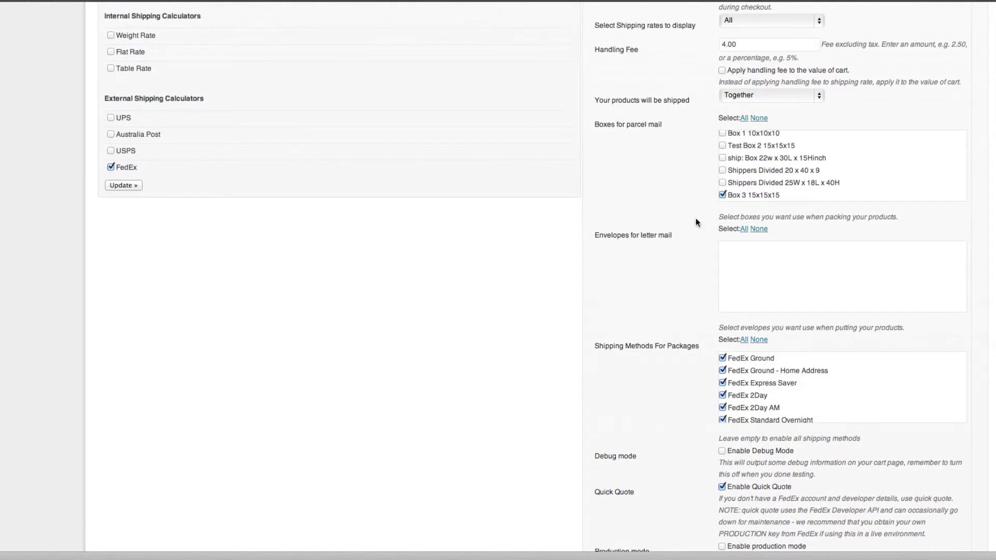
{"action": "scroll", "coordinate": [697, 222], "scroll_direction": "down", "scroll_amount": 1}
{"action": "scroll", "coordinate": [697, 222], "scroll_direction": "down", "scroll_amount": 1}
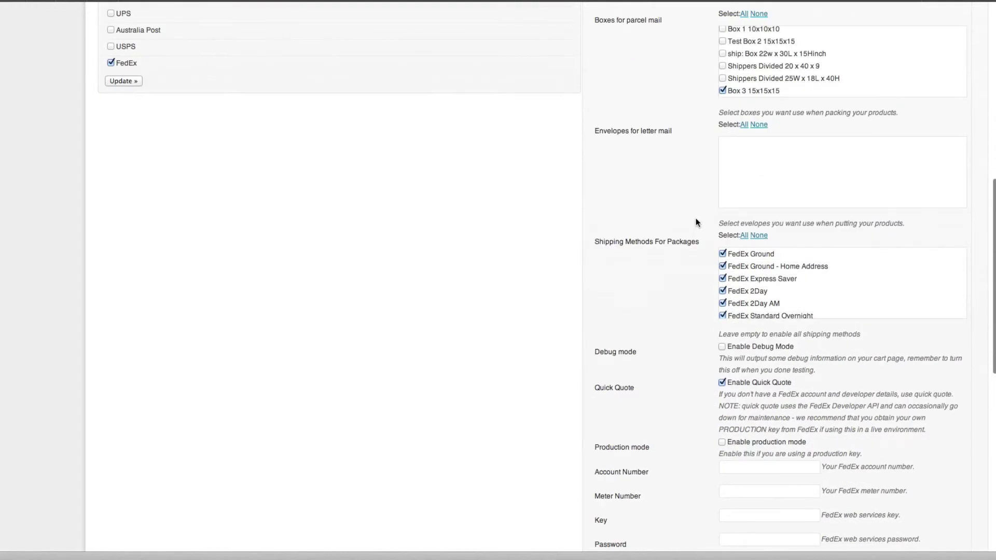
{"action": "scroll", "coordinate": [848, 272], "scroll_direction": "down", "scroll_amount": 2}
{"action": "scroll", "coordinate": [848, 271], "scroll_direction": "down", "scroll_amount": 5}
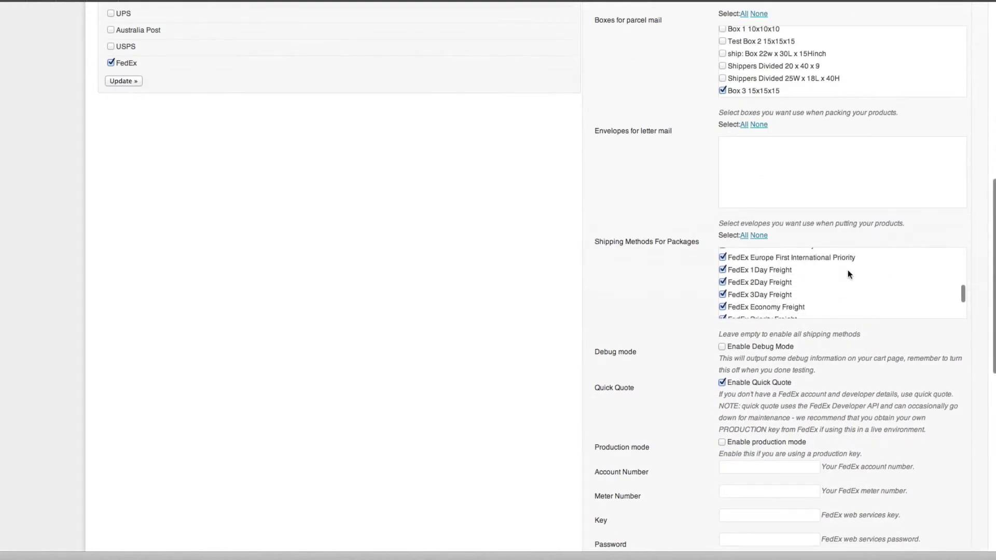
{"action": "scroll", "coordinate": [847, 270], "scroll_direction": "up", "scroll_amount": 5}
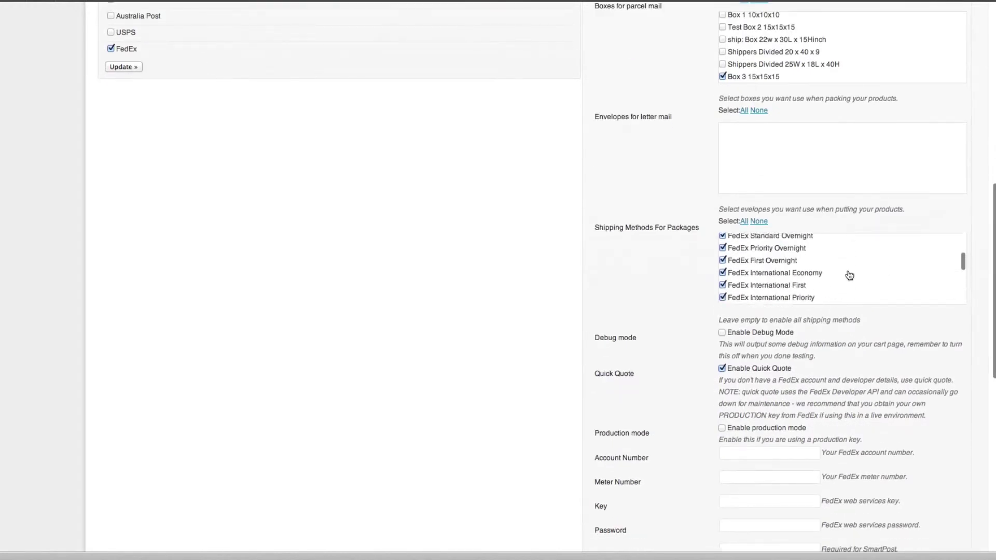
{"action": "scroll", "coordinate": [828, 264], "scroll_direction": "up", "scroll_amount": 3}
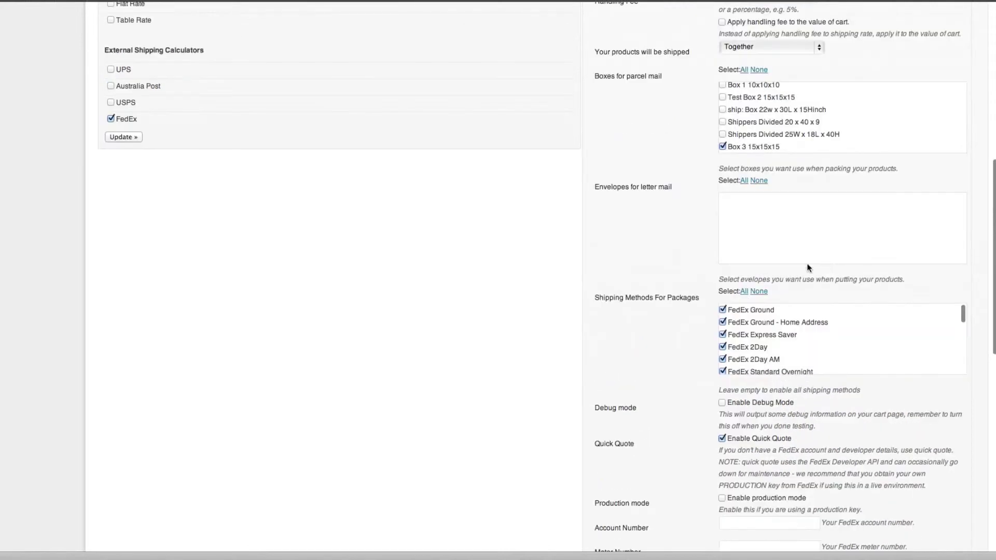
{"action": "left_click", "coordinate": [722, 310]}
{"action": "left_click", "coordinate": [723, 322]}
{"action": "left_click", "coordinate": [723, 335]}
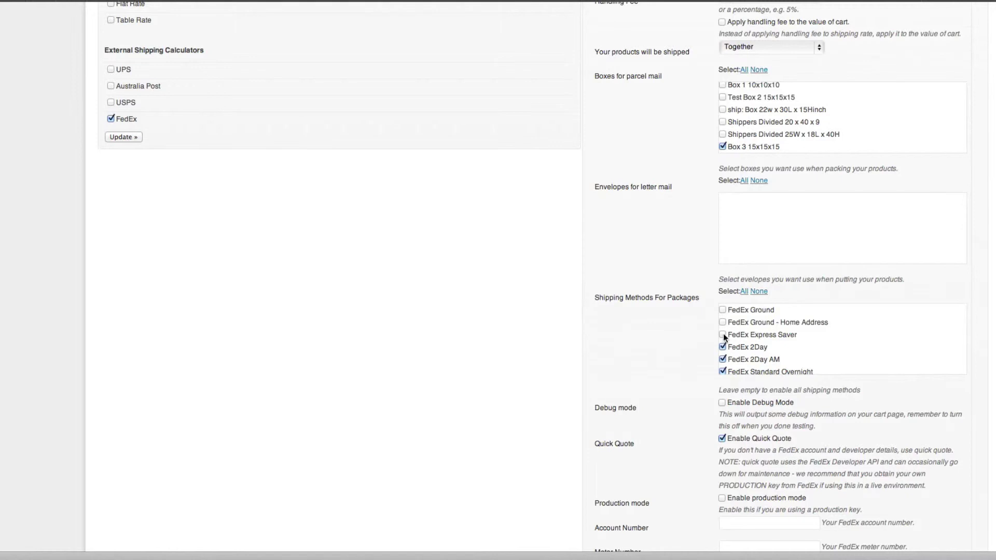
{"action": "left_click", "coordinate": [723, 335]}
{"action": "left_click", "coordinate": [722, 322]}
{"action": "left_click", "coordinate": [722, 309]}
{"action": "scroll", "coordinate": [682, 353], "scroll_direction": "down", "scroll_amount": 1}
{"action": "scroll", "coordinate": [682, 352], "scroll_direction": "down", "scroll_amount": 3}
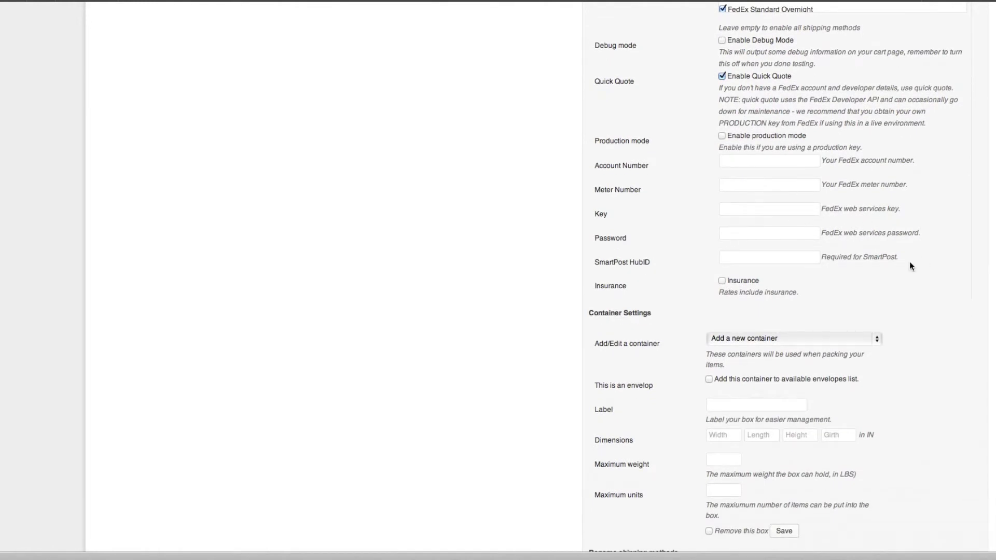
Choose FedEx Ground under Rename shipping methods, enter 'FedEx Ground Test' as the new name, and update.
{"action": "scroll", "coordinate": [910, 266], "scroll_direction": "down", "scroll_amount": 1}
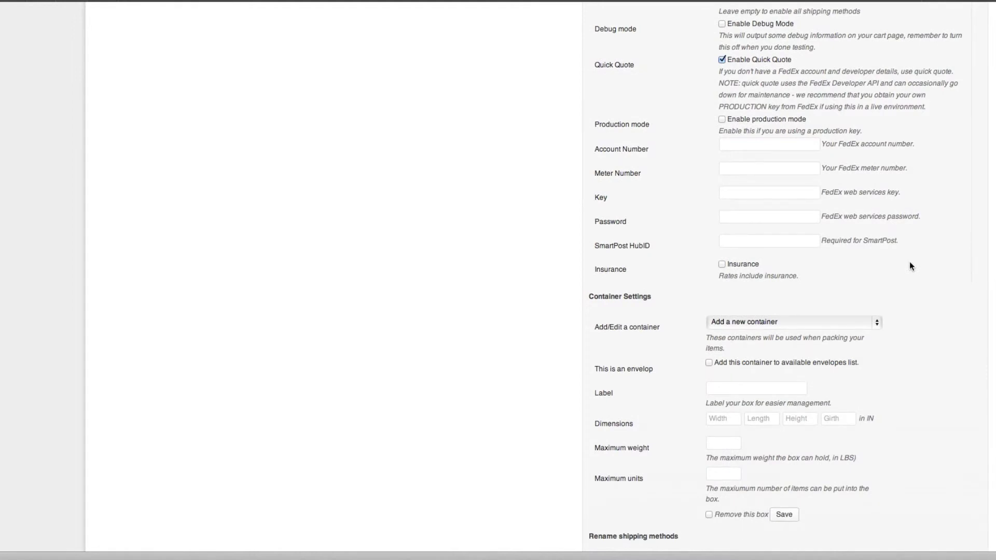
{"action": "scroll", "coordinate": [640, 292], "scroll_direction": "down", "scroll_amount": 3}
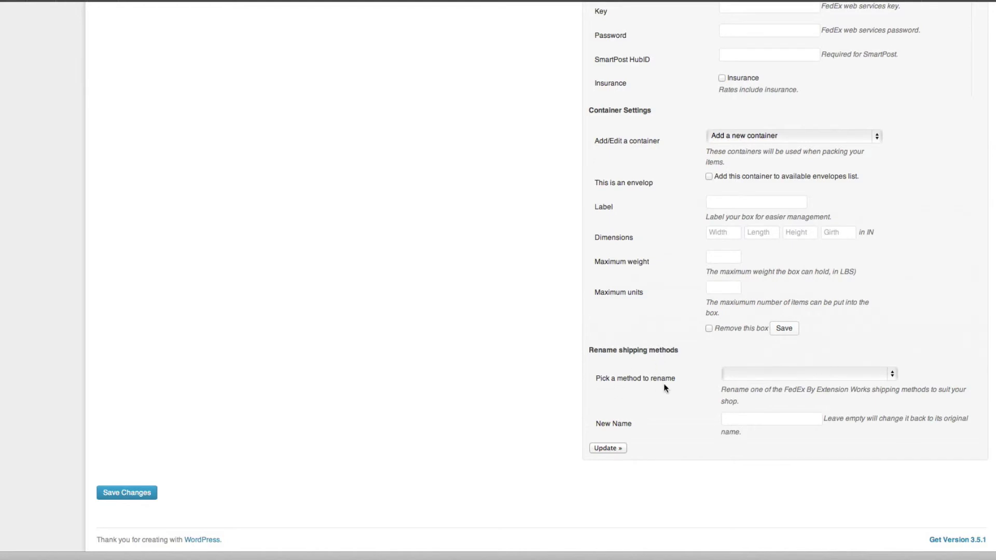
{"action": "left_click", "coordinate": [891, 376]}
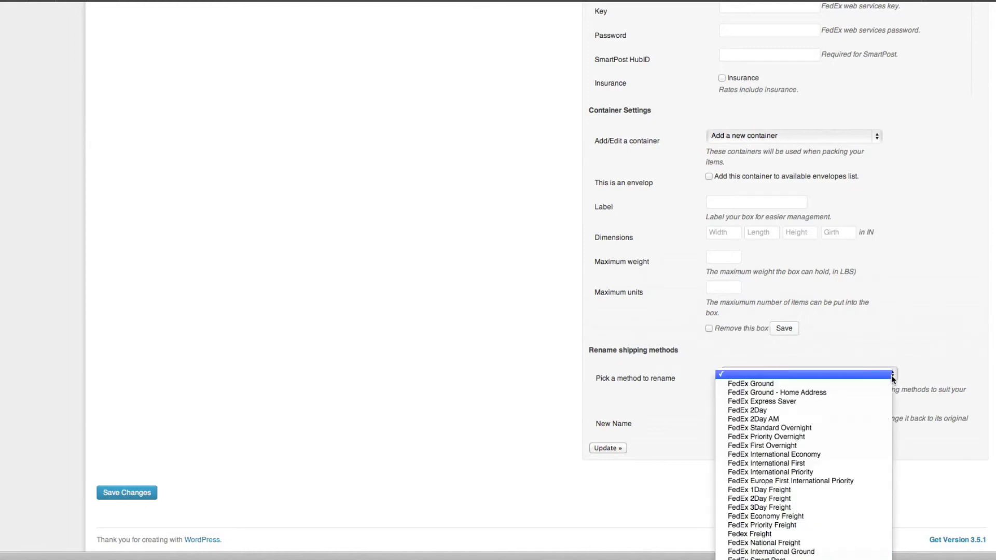
{"action": "left_click", "coordinate": [812, 384]}
{"action": "left_click", "coordinate": [750, 423]}
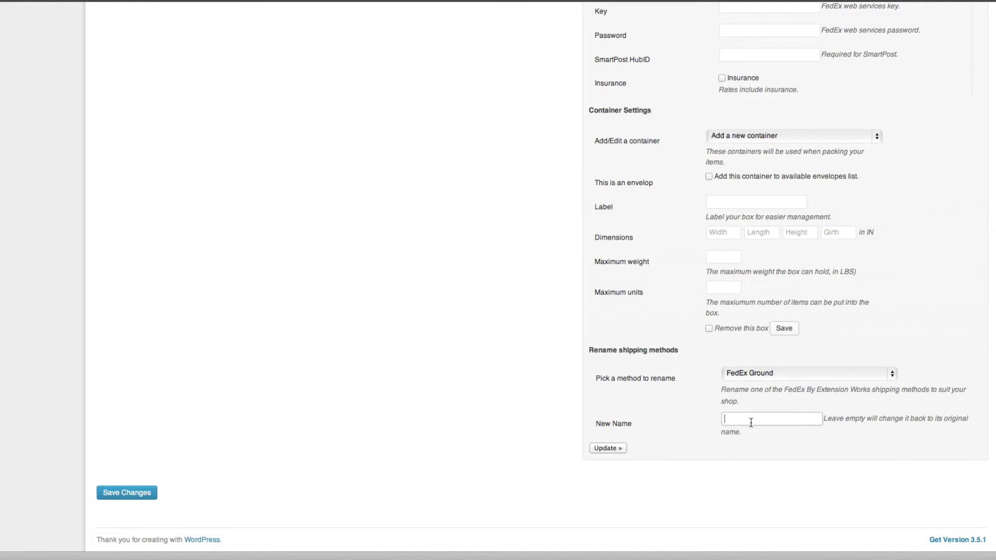
{"action": "type", "text": "FedE"}
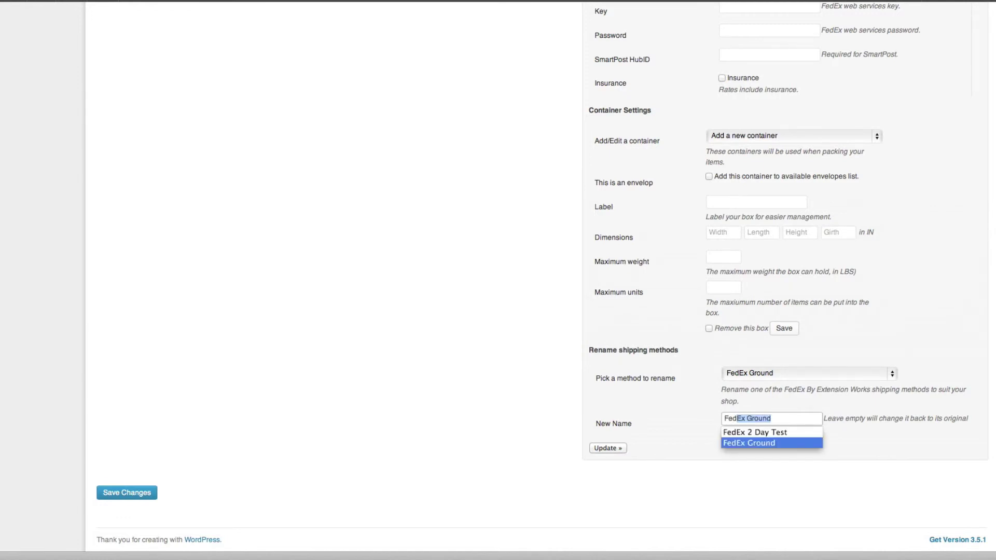
{"action": "type", "text": "x Ground "}
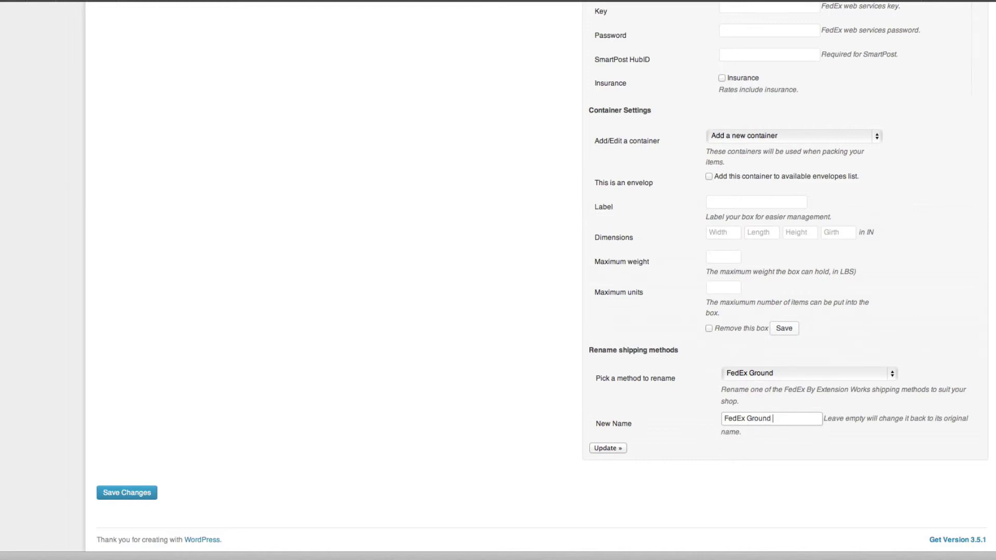
{"action": "type", "text": "Test"}
{"action": "left_click", "coordinate": [606, 447]}
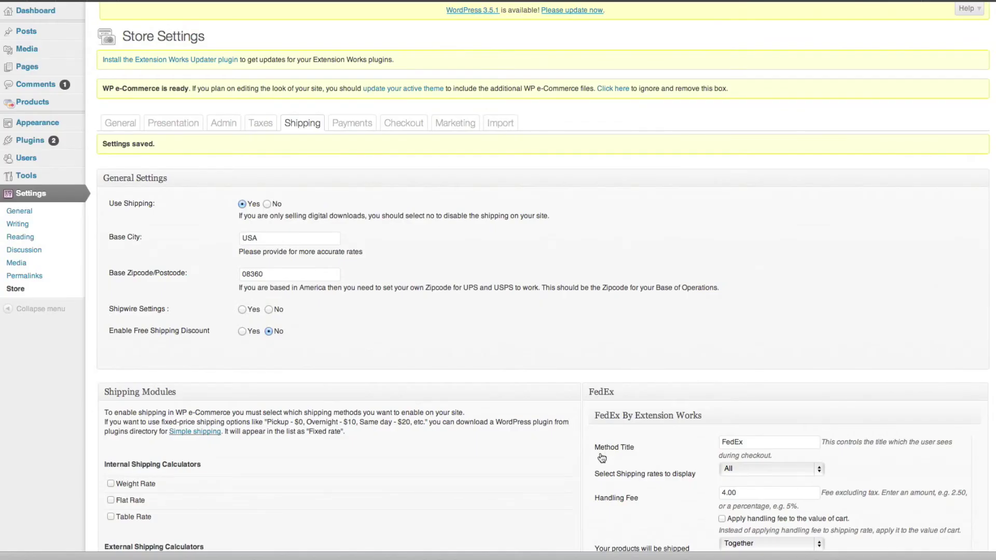
Save the full Shipping tab settings, keeping the FedEx Ground Test rename.
{"action": "scroll", "coordinate": [585, 455], "scroll_direction": "down", "scroll_amount": 2}
{"action": "scroll", "coordinate": [585, 456], "scroll_direction": "down", "scroll_amount": 10}
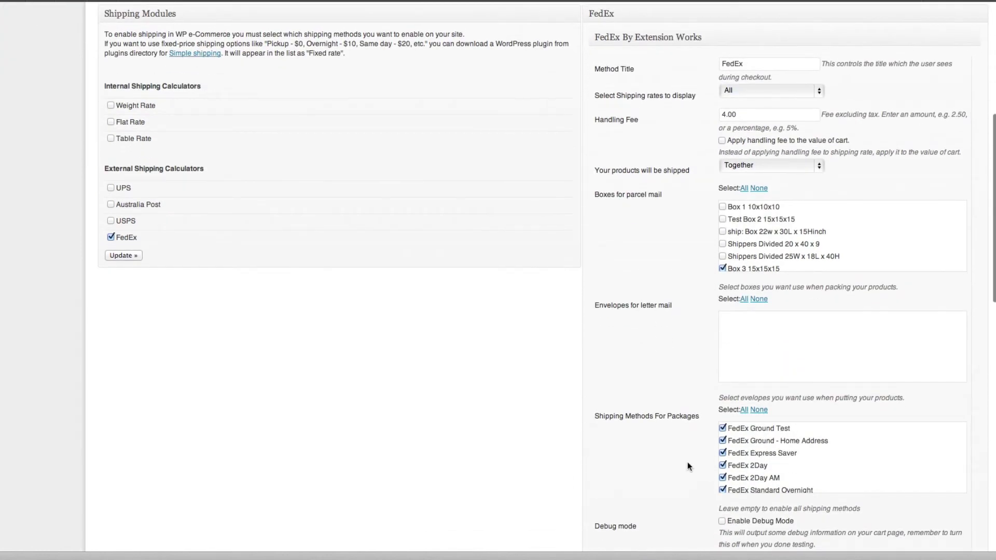
{"action": "scroll", "coordinate": [687, 461], "scroll_direction": "down", "scroll_amount": 10}
{"action": "scroll", "coordinate": [686, 462], "scroll_direction": "down", "scroll_amount": 10}
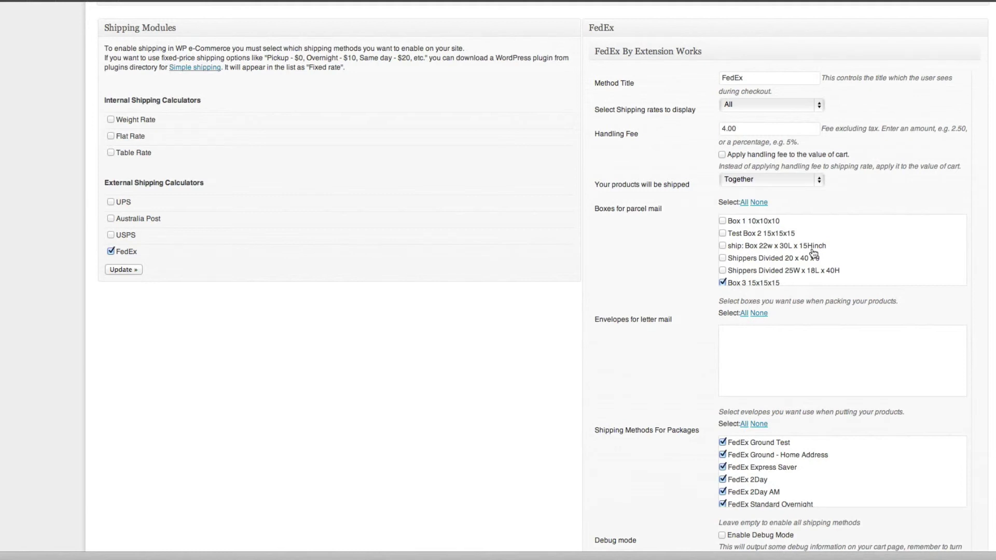
{"action": "scroll", "coordinate": [680, 245], "scroll_direction": "down", "scroll_amount": 3}
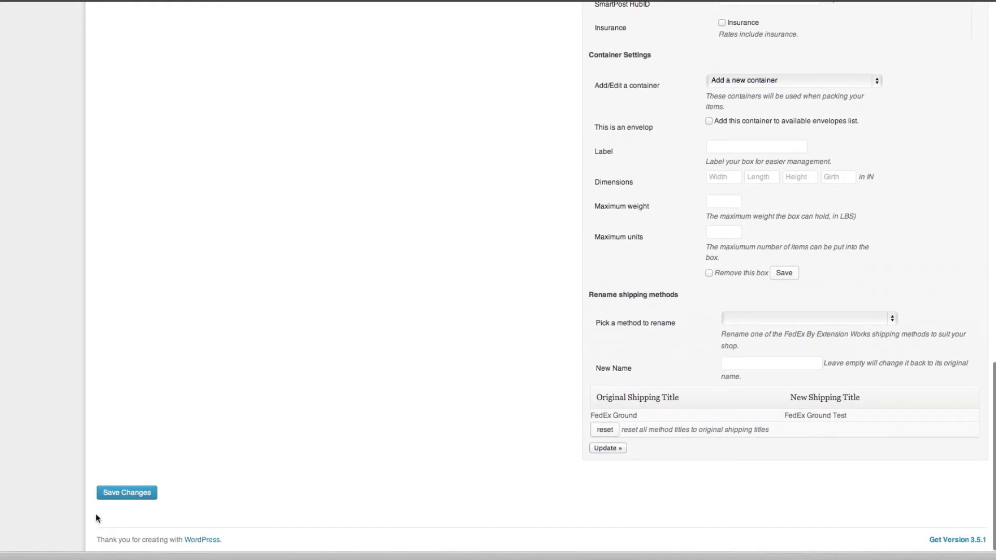
{"action": "left_click", "coordinate": [118, 493]}
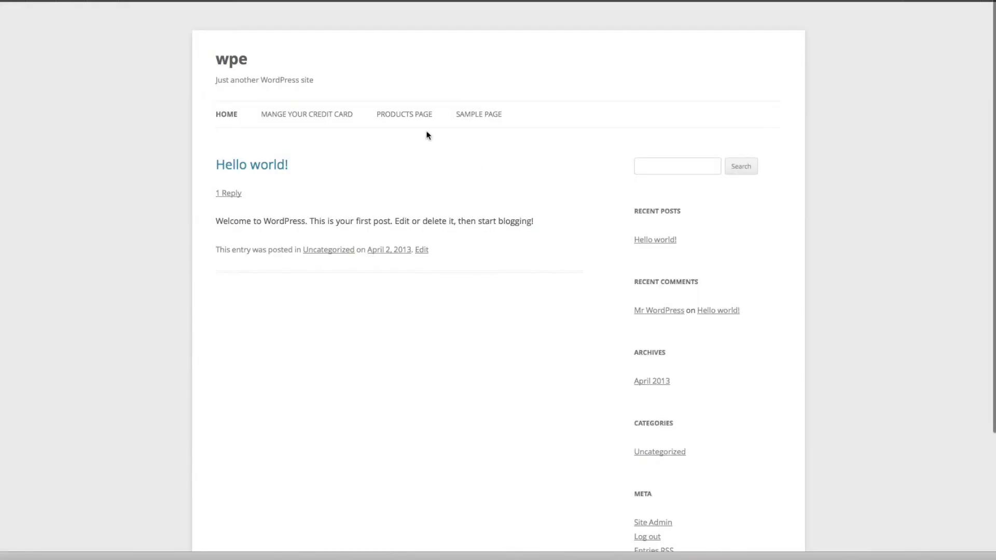
Add a Cap in Pink colour to the cart from the storefront Products Page.
{"action": "left_click", "coordinate": [398, 115]}
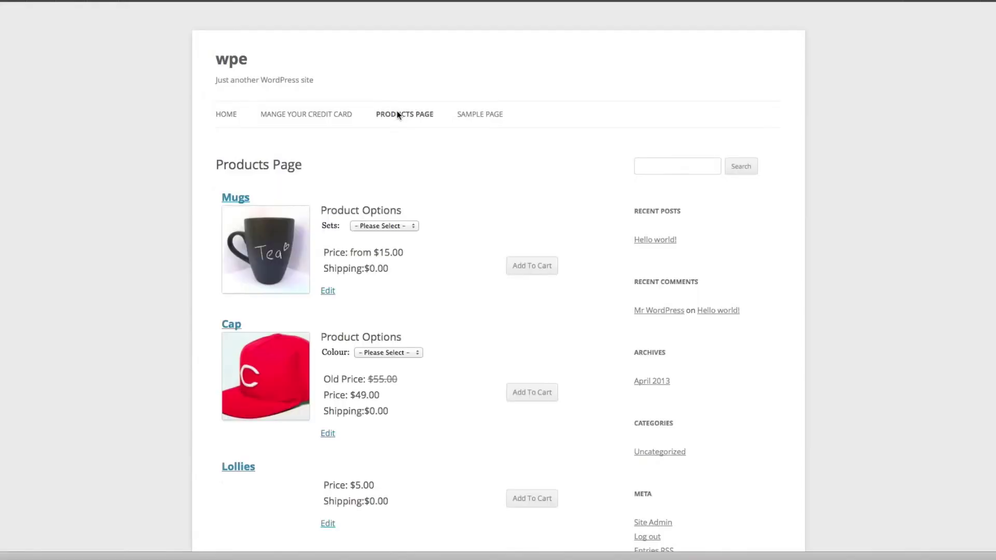
{"action": "scroll", "coordinate": [435, 310], "scroll_direction": "down", "scroll_amount": 3}
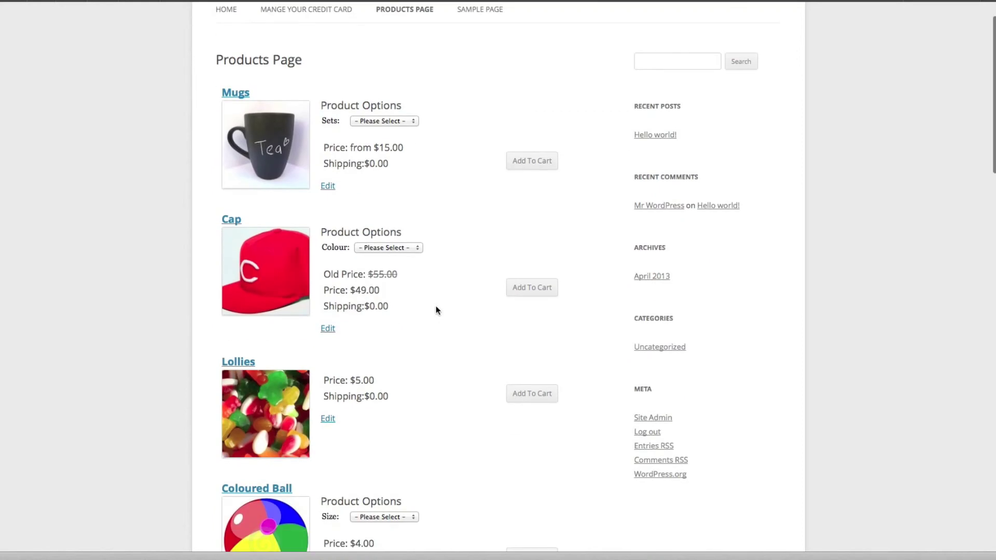
{"action": "left_click", "coordinate": [418, 248]}
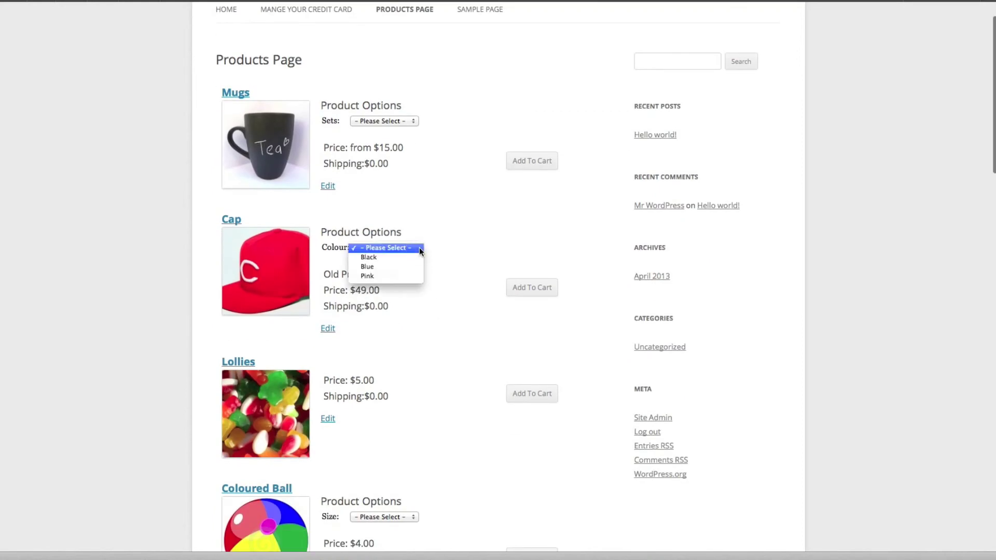
{"action": "left_click", "coordinate": [402, 275]}
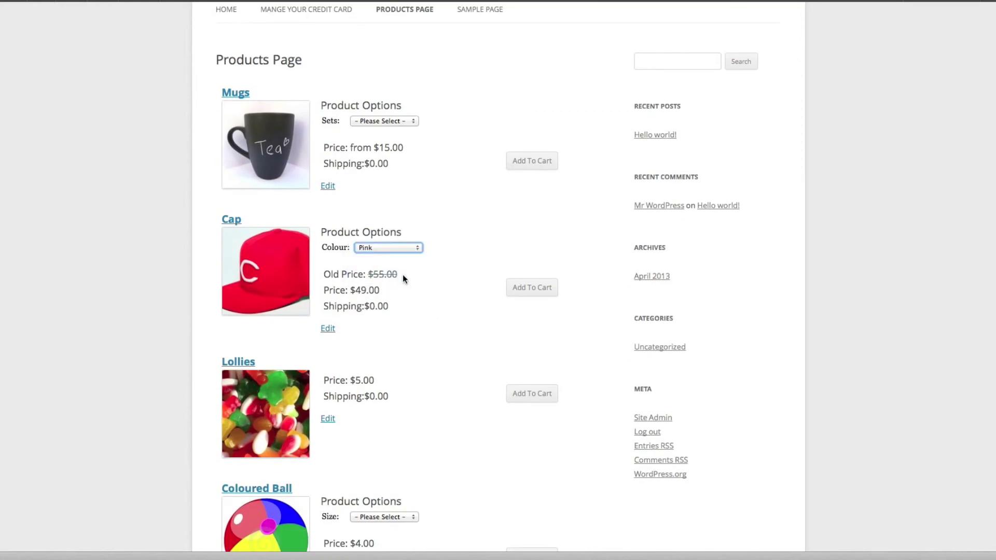
{"action": "left_click", "coordinate": [536, 288]}
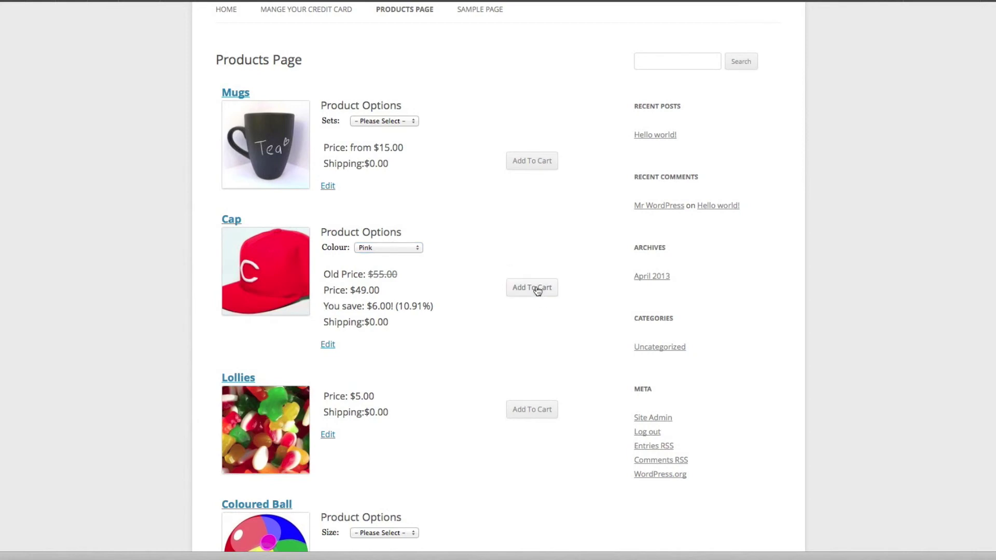
Go to checkout and review the seven FedEx rates, $66.10 total with FedEx Ground.
{"action": "scroll", "coordinate": [491, 285], "scroll_direction": "up", "scroll_amount": 2}
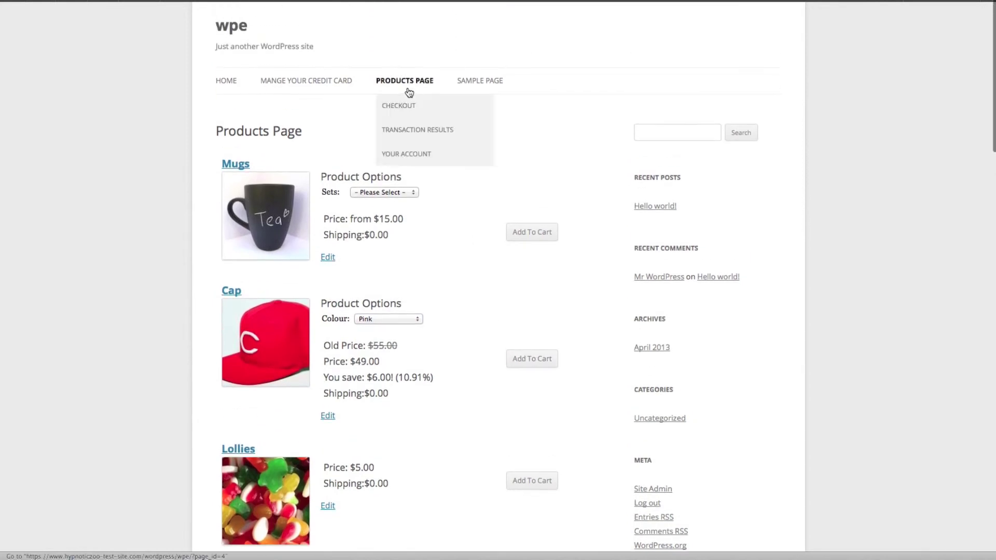
{"action": "mouse_move", "coordinate": [408, 89]}
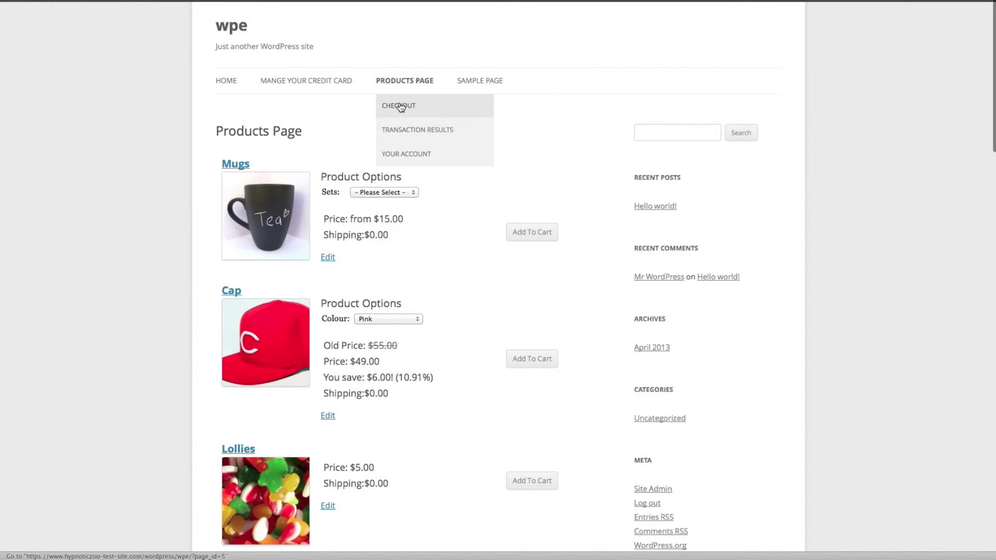
{"action": "left_click", "coordinate": [401, 107]}
{"action": "scroll", "coordinate": [169, 278], "scroll_direction": "down", "scroll_amount": 5}
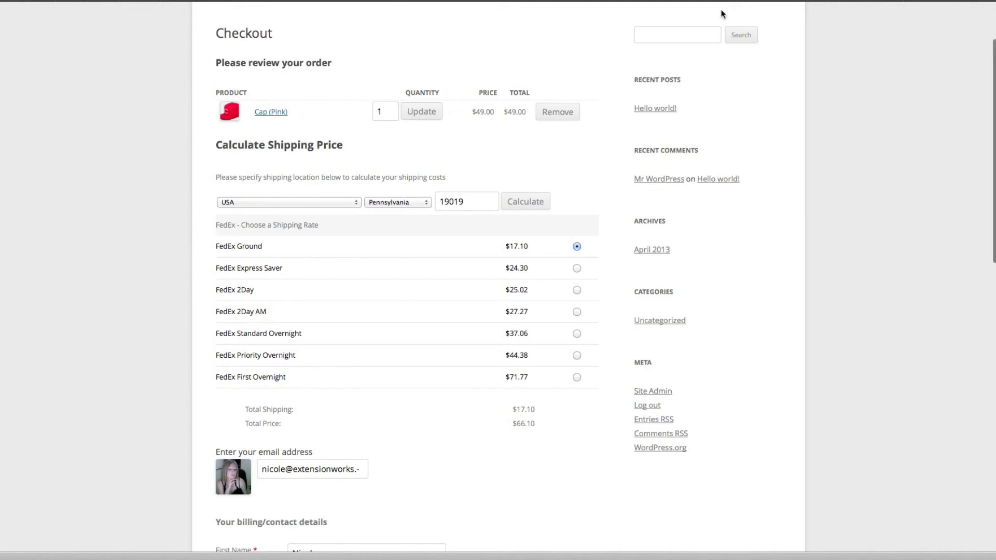
{"action": "scroll", "coordinate": [645, 123], "scroll_direction": "down", "scroll_amount": 1}
Recalculate shipping for New Jersey with ZIP 08360, replacing 19019, to get FedEx Ground Test at $11.10.
{"action": "left_click", "coordinate": [427, 192]}
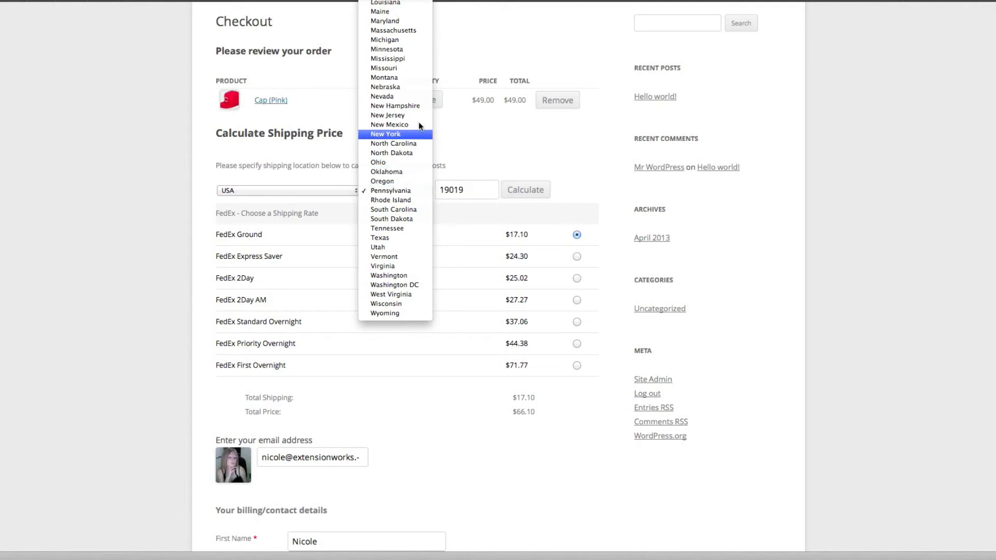
{"action": "key", "text": "Escape"}
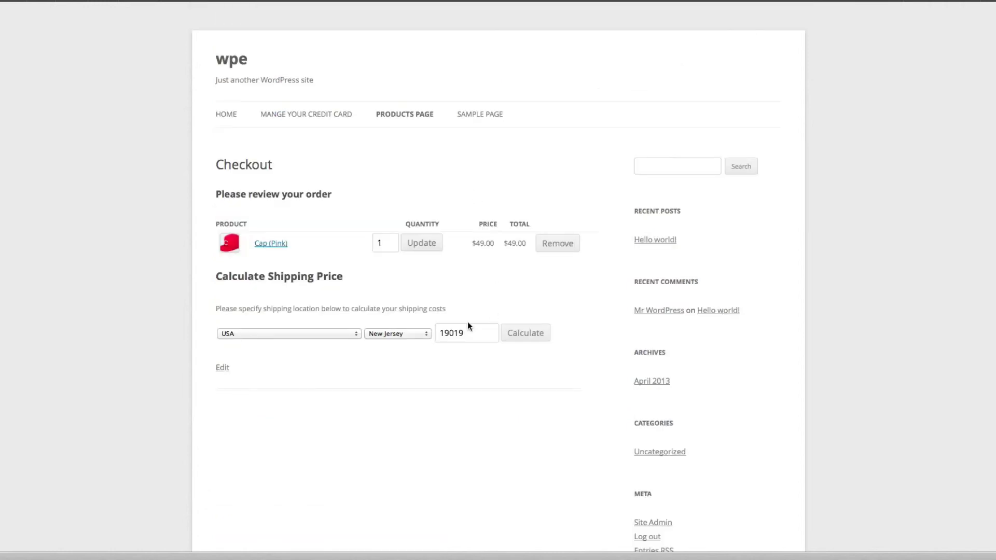
{"action": "double_click", "coordinate": [473, 331]}
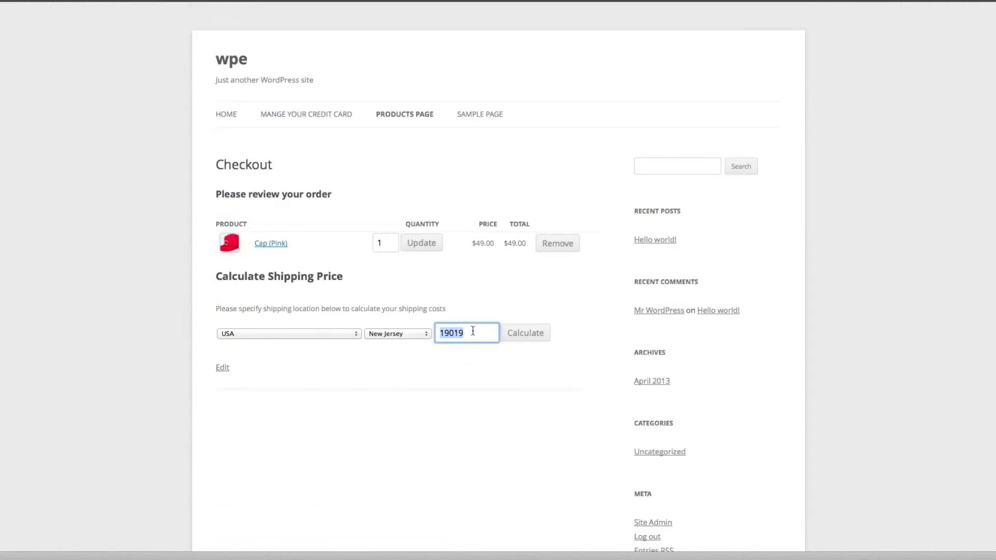
{"action": "type", "text": "08360"}
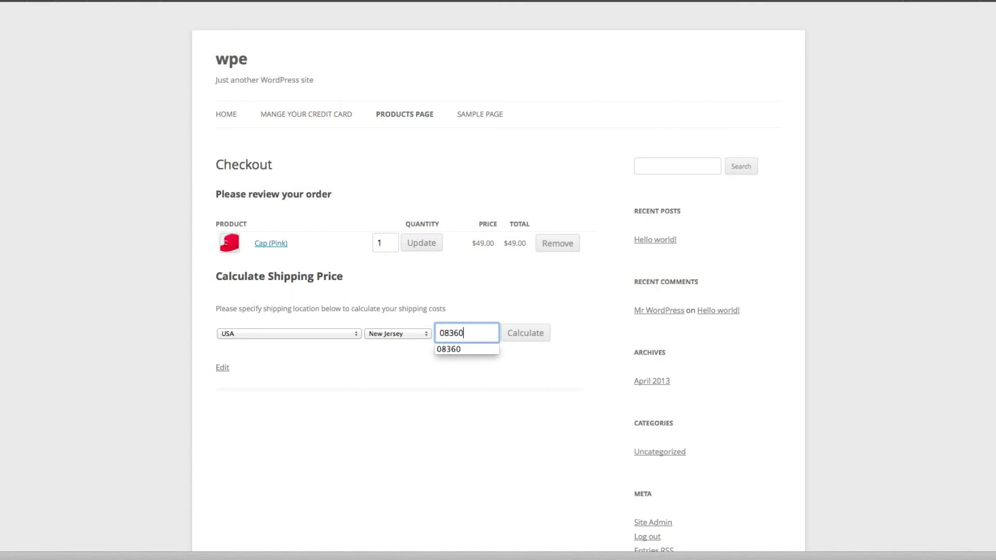
{"action": "left_click", "coordinate": [520, 332]}
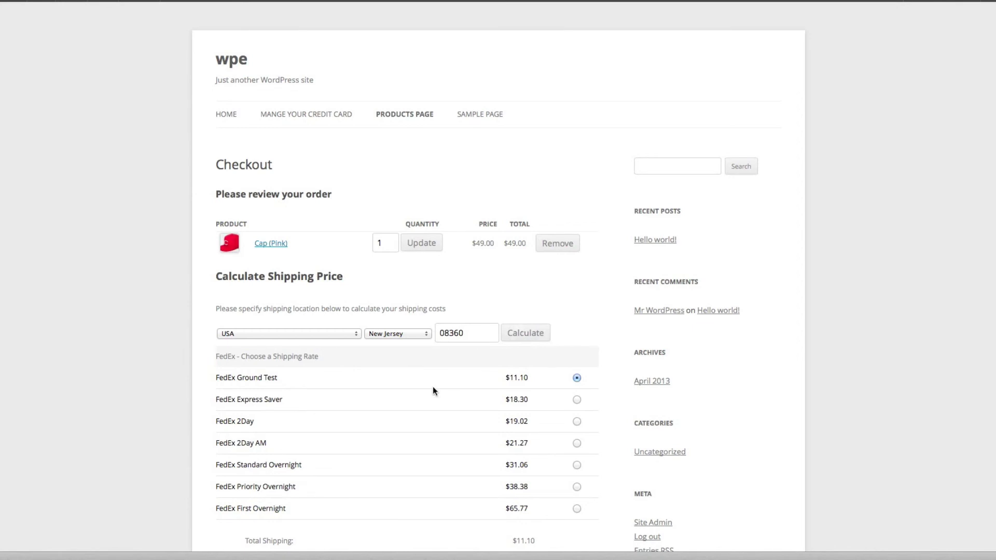
Select FedEx Standard Overnight as the rate, bringing shipping to $31.06 and total to $80.06.
{"action": "scroll", "coordinate": [433, 387], "scroll_direction": "down", "scroll_amount": 2}
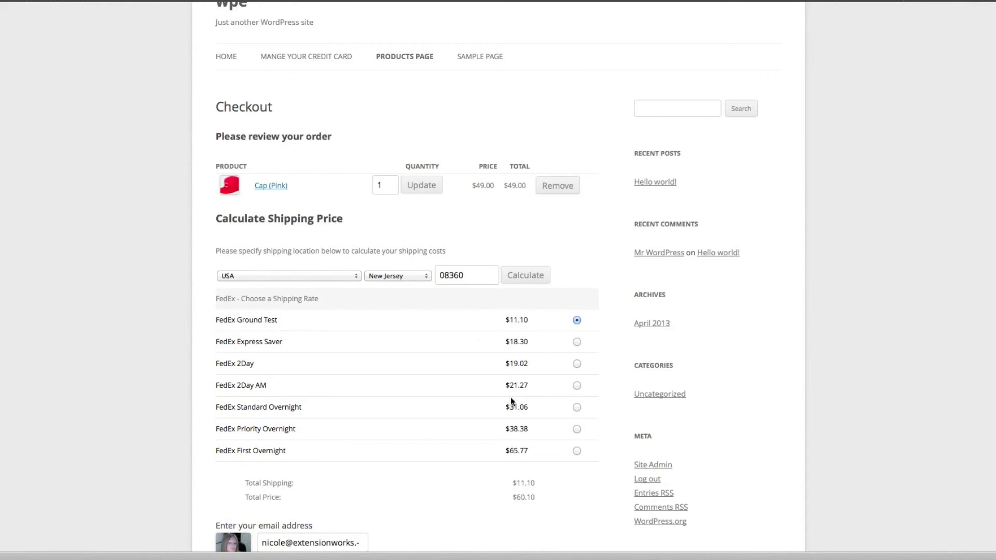
{"action": "left_click", "coordinate": [577, 384]}
{"action": "left_click", "coordinate": [579, 406]}
{"action": "scroll", "coordinate": [599, 473], "scroll_direction": "down", "scroll_amount": 6}
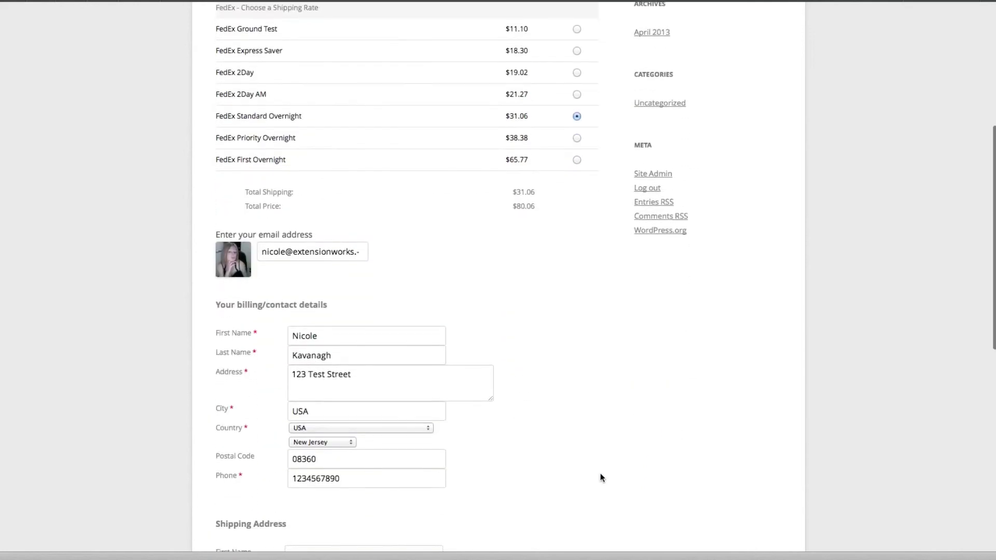
{"action": "scroll", "coordinate": [609, 448], "scroll_direction": "up", "scroll_amount": 7}
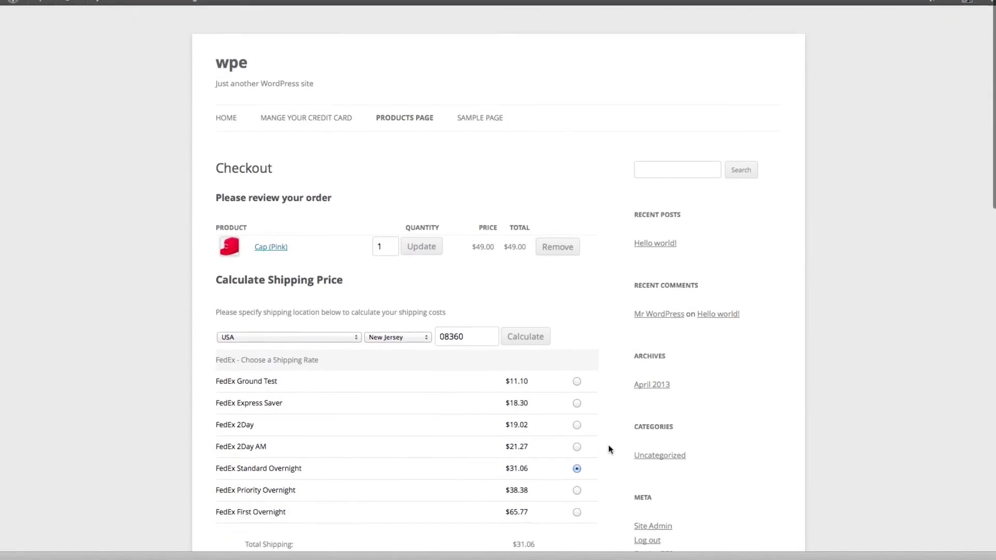
{"action": "scroll", "coordinate": [610, 449], "scroll_direction": "down", "scroll_amount": 5}
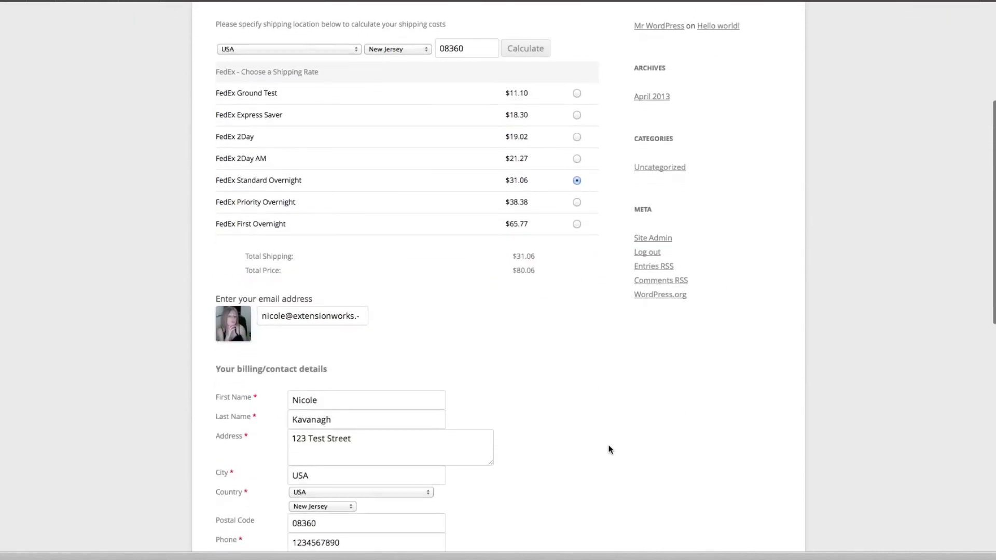
{"action": "scroll", "coordinate": [609, 449], "scroll_direction": "down", "scroll_amount": 6}
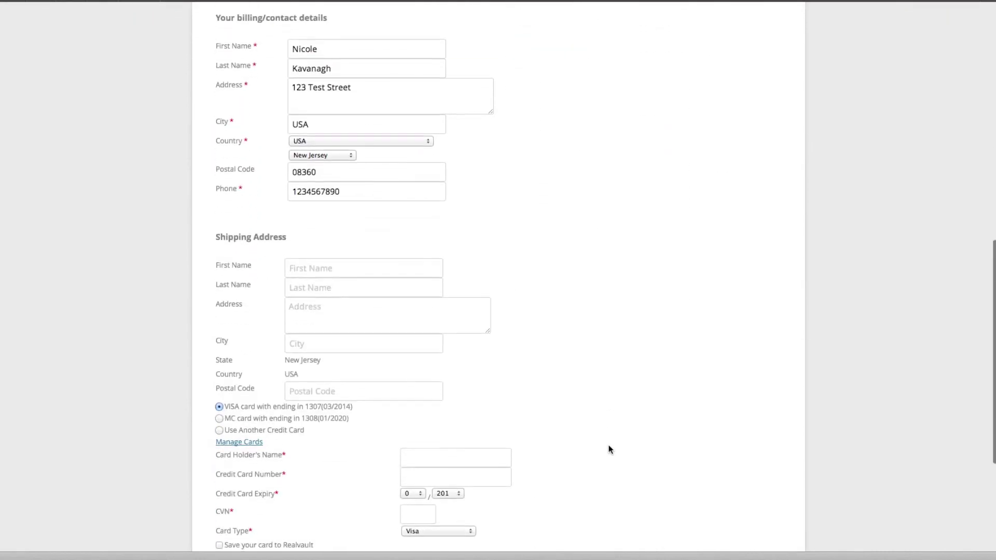
{"action": "scroll", "coordinate": [609, 449], "scroll_direction": "down", "scroll_amount": 1}
{"action": "scroll", "coordinate": [609, 449], "scroll_direction": "up", "scroll_amount": 12}
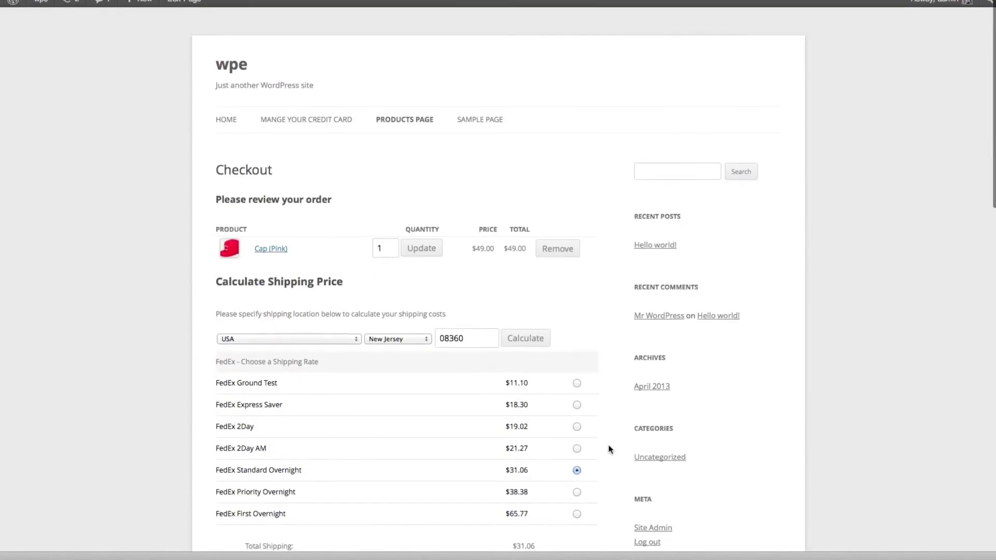
Update the pink Cap quantity to 2 and pick FedEx Ground Test for $12.11 shipping, $110.11 total.
{"action": "left_click", "coordinate": [384, 242]}
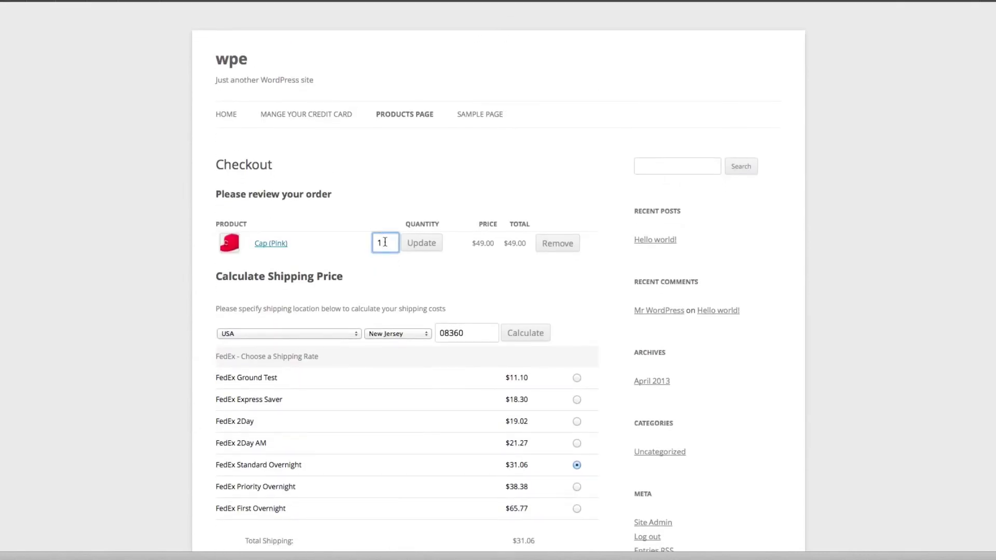
{"action": "key", "text": "BackSpace"}
{"action": "type", "text": "2"}
{"action": "left_click", "coordinate": [422, 244]}
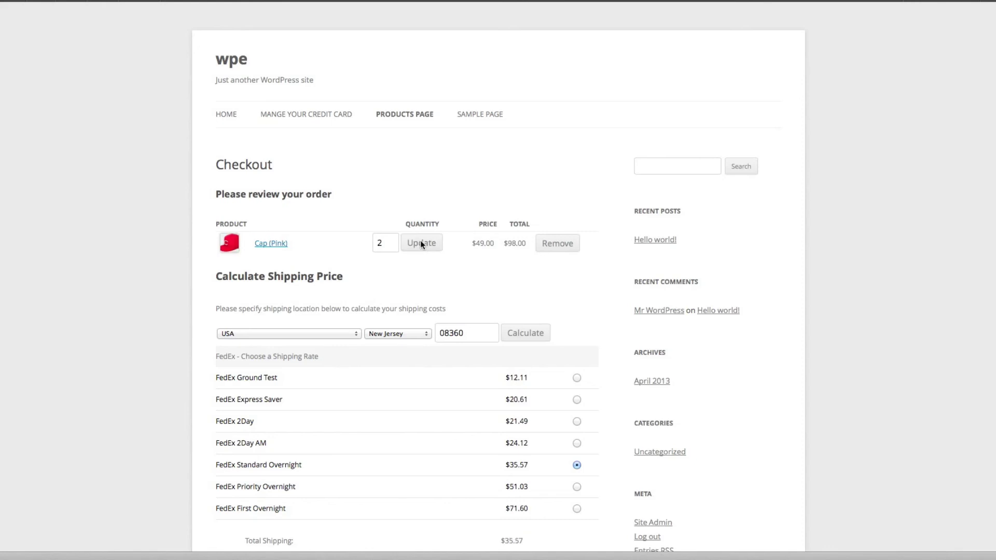
{"action": "scroll", "coordinate": [135, 349], "scroll_direction": "down", "scroll_amount": 3}
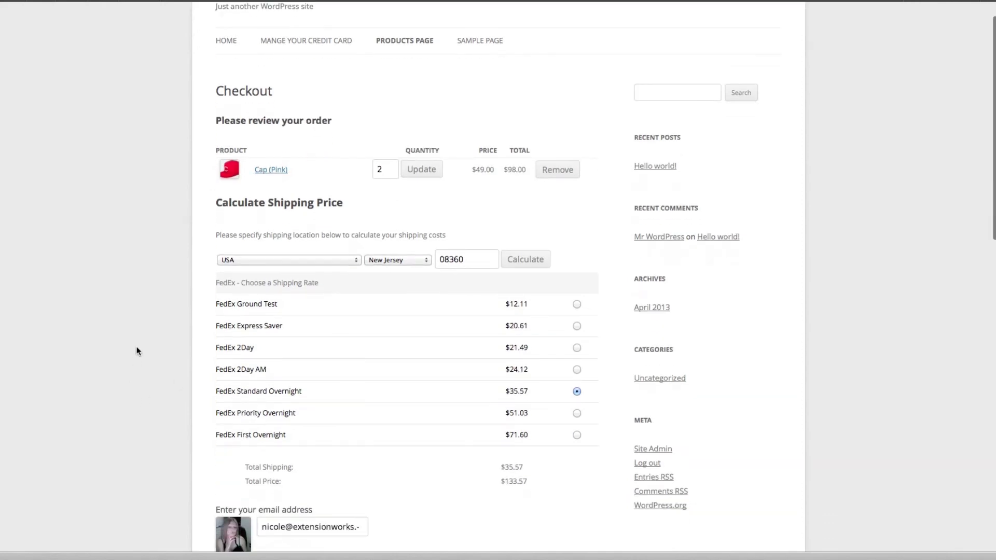
{"action": "left_click", "coordinate": [579, 305]}
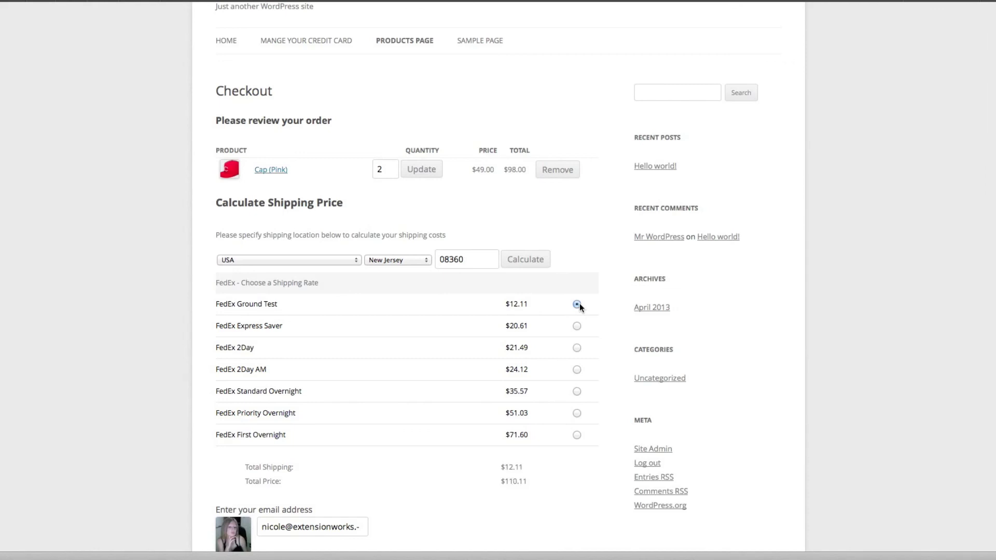